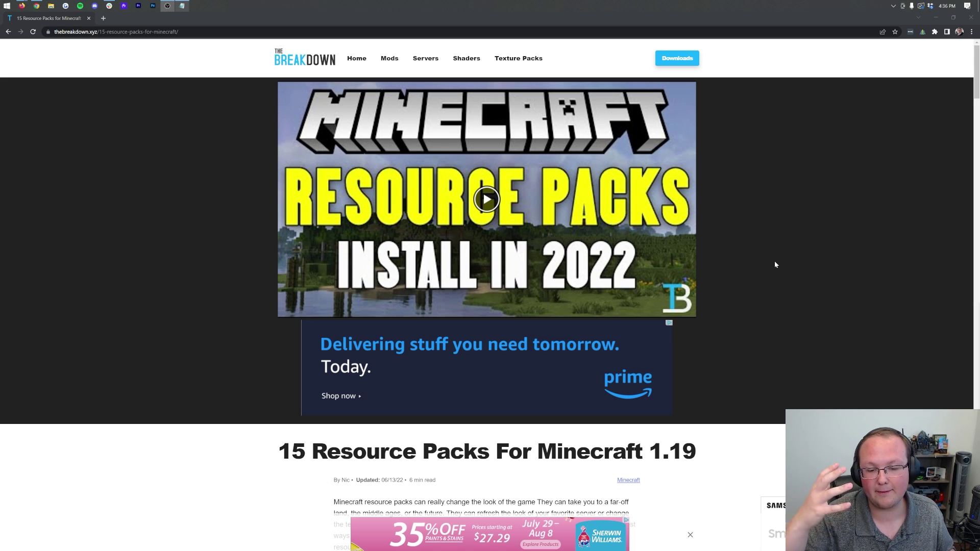
Find CreatorPack in the article's list of 15 resource packs and open its download link in a new tab
{"action": "scroll", "coordinate": [745, 264], "scroll_direction": "down", "scroll_amount": 4}
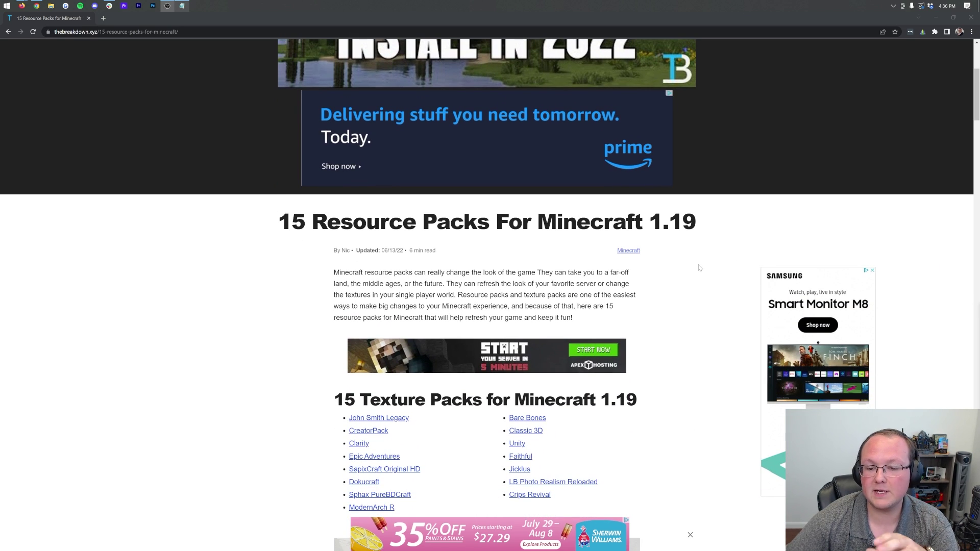
{"action": "scroll", "coordinate": [699, 268], "scroll_direction": "down", "scroll_amount": 3}
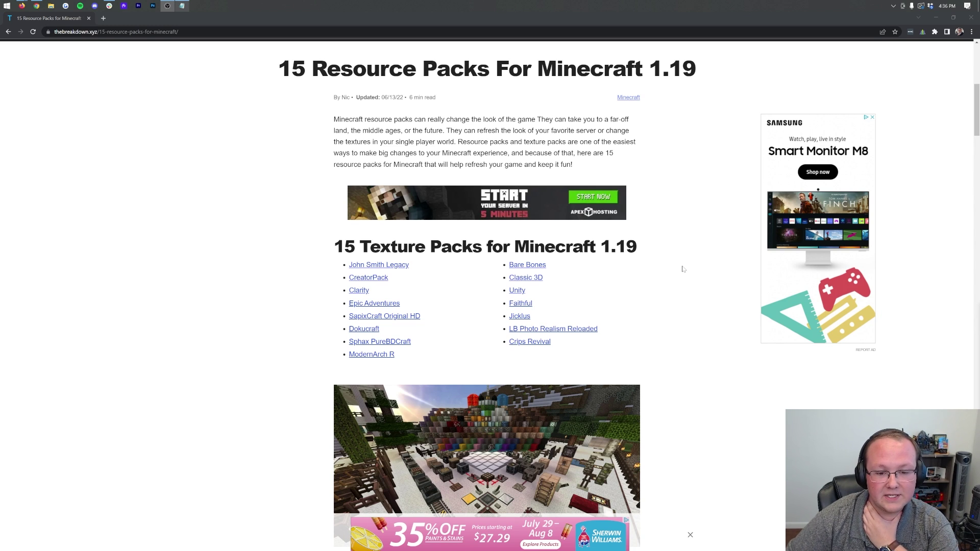
{"action": "left_click", "coordinate": [380, 277]}
{"action": "scroll", "coordinate": [460, 401], "scroll_direction": "up", "scroll_amount": 8}
{"action": "scroll", "coordinate": [456, 402], "scroll_direction": "up", "scroll_amount": 7}
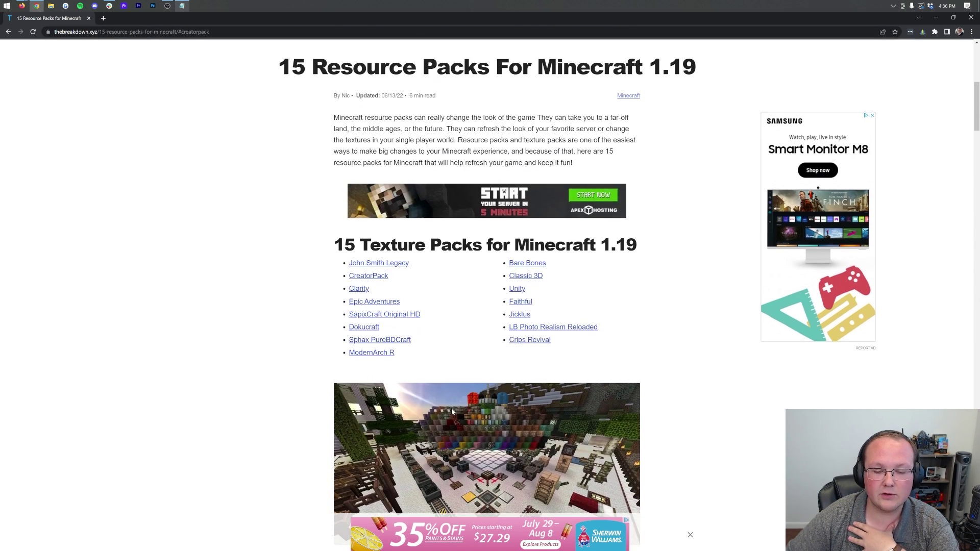
{"action": "scroll", "coordinate": [409, 352], "scroll_direction": "down", "scroll_amount": 13}
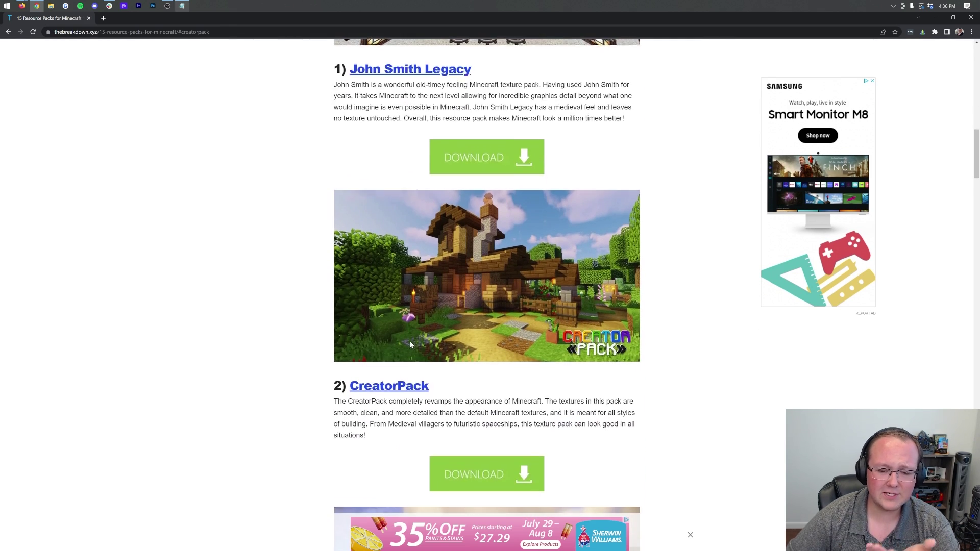
{"action": "right_click", "coordinate": [464, 334]}
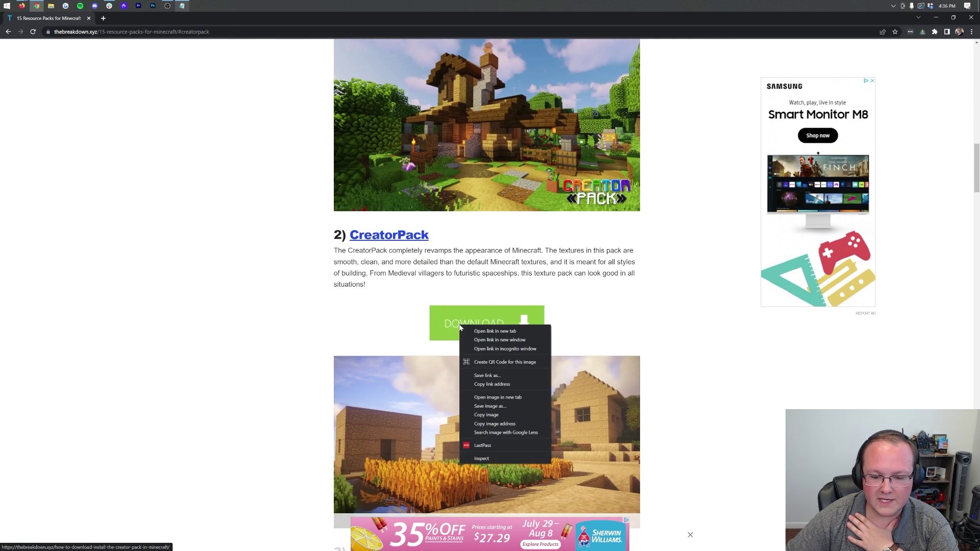
{"action": "left_click", "coordinate": [467, 329]}
Open the Clarity pack's download link in a new tab
{"action": "scroll", "coordinate": [462, 357], "scroll_direction": "down", "scroll_amount": 5}
{"action": "right_click", "coordinate": [456, 374]}
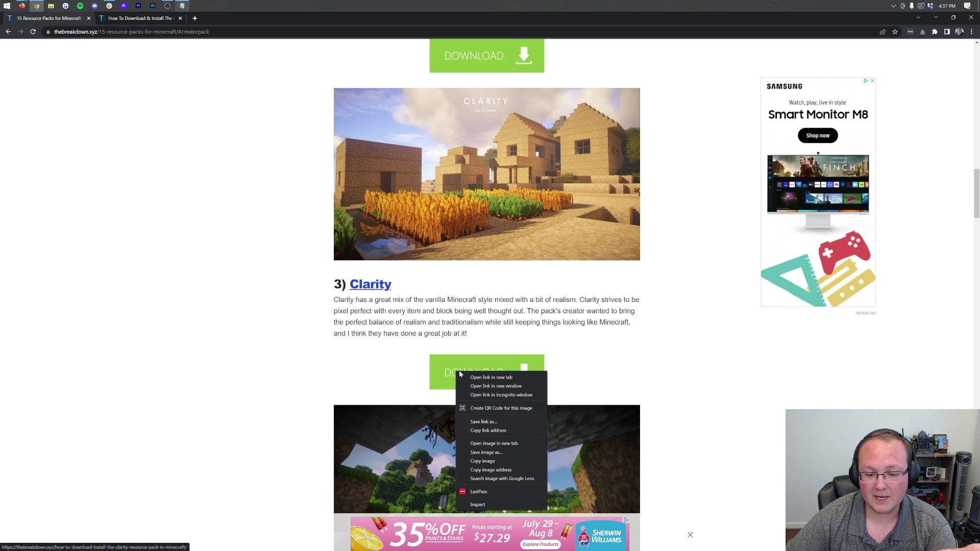
{"action": "left_click", "coordinate": [467, 379]}
Find the Bare Bones pack further down the article and open its download link in a new tab
{"action": "scroll", "coordinate": [403, 353], "scroll_direction": "down", "scroll_amount": 2}
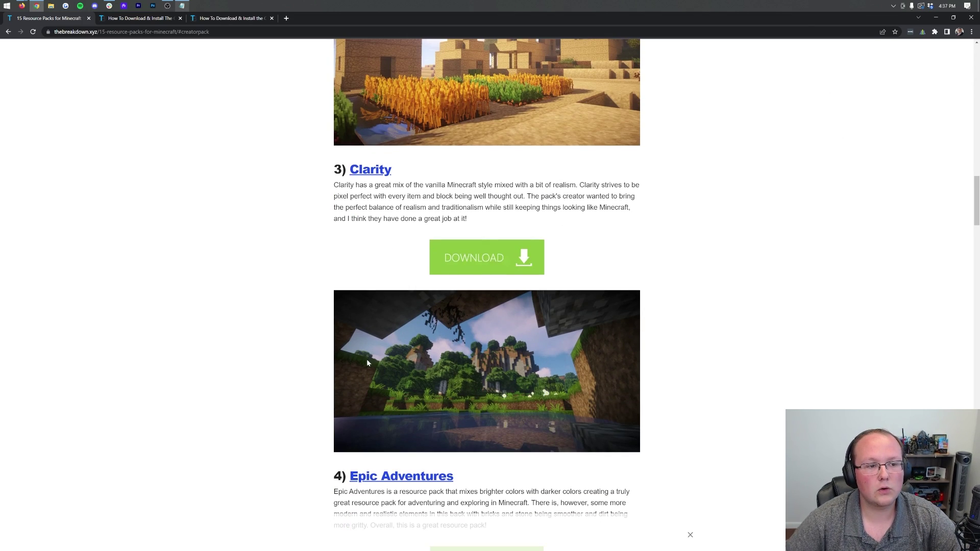
{"action": "scroll", "coordinate": [421, 329], "scroll_direction": "down", "scroll_amount": 10}
{"action": "scroll", "coordinate": [442, 304], "scroll_direction": "down", "scroll_amount": 15}
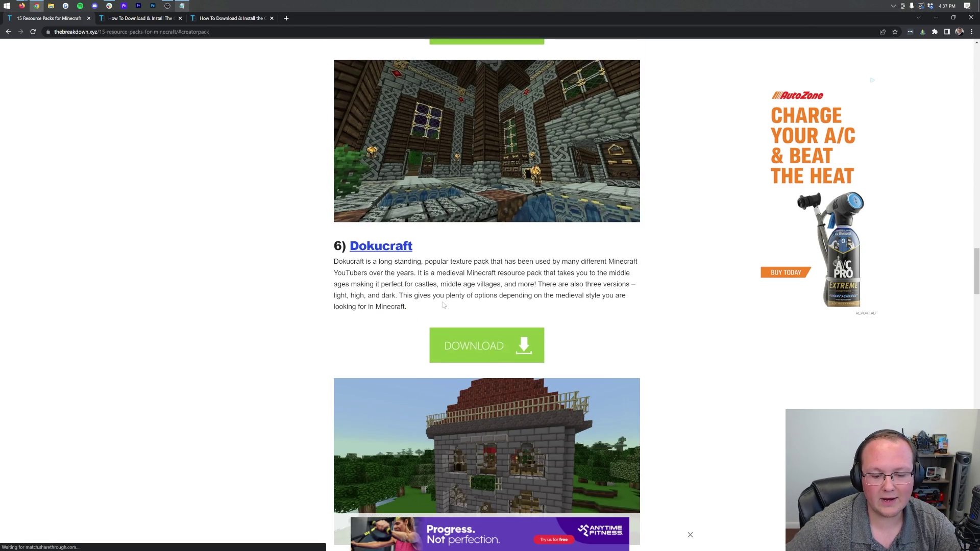
{"action": "scroll", "coordinate": [442, 305], "scroll_direction": "down", "scroll_amount": 13}
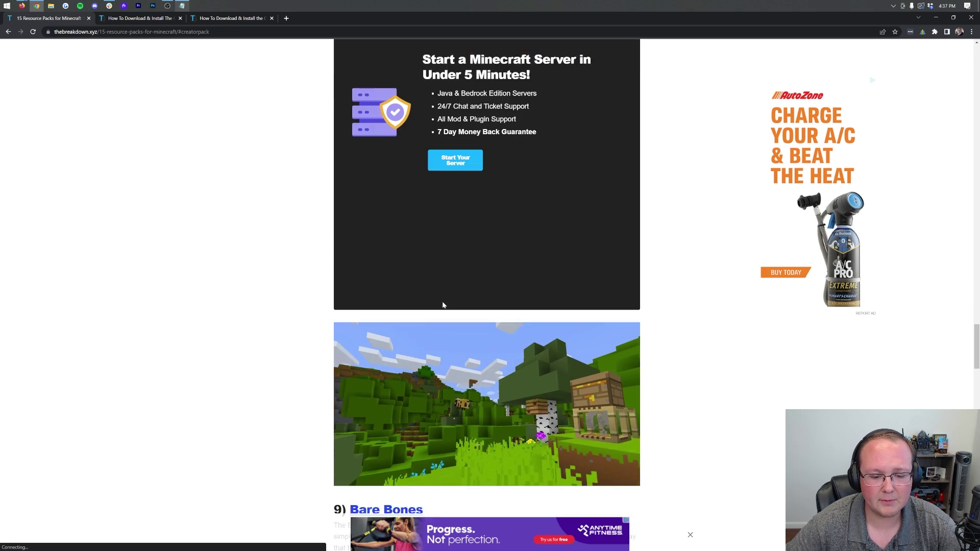
{"action": "scroll", "coordinate": [443, 305], "scroll_direction": "up", "scroll_amount": 2}
{"action": "right_click", "coordinate": [443, 305]}
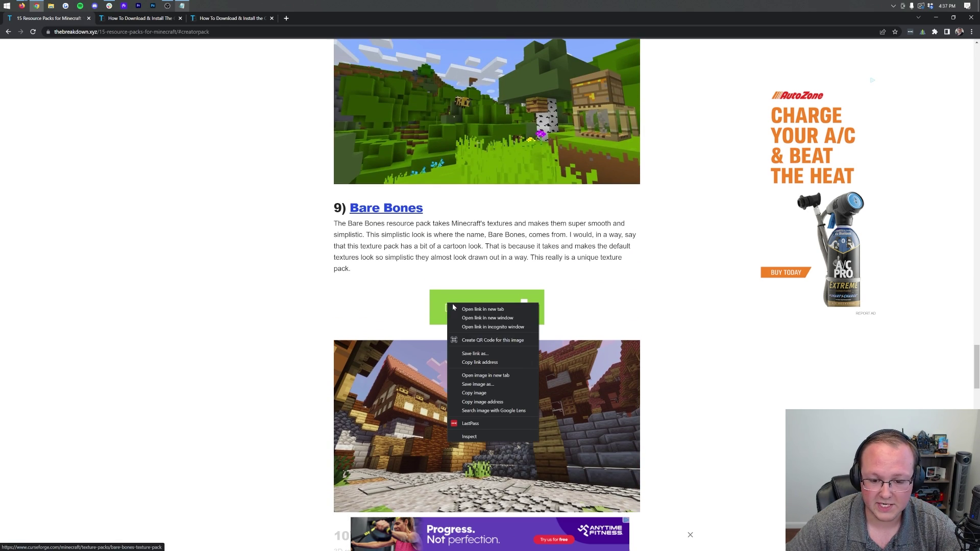
{"action": "key", "text": "Escape"}
{"action": "right_click", "coordinate": [448, 312]}
{"action": "left_click", "coordinate": [455, 317]}
Open the Unity pack's download link in a new tab
{"action": "scroll", "coordinate": [451, 322], "scroll_direction": "down", "scroll_amount": 3}
{"action": "scroll", "coordinate": [450, 322], "scroll_direction": "down", "scroll_amount": 8}
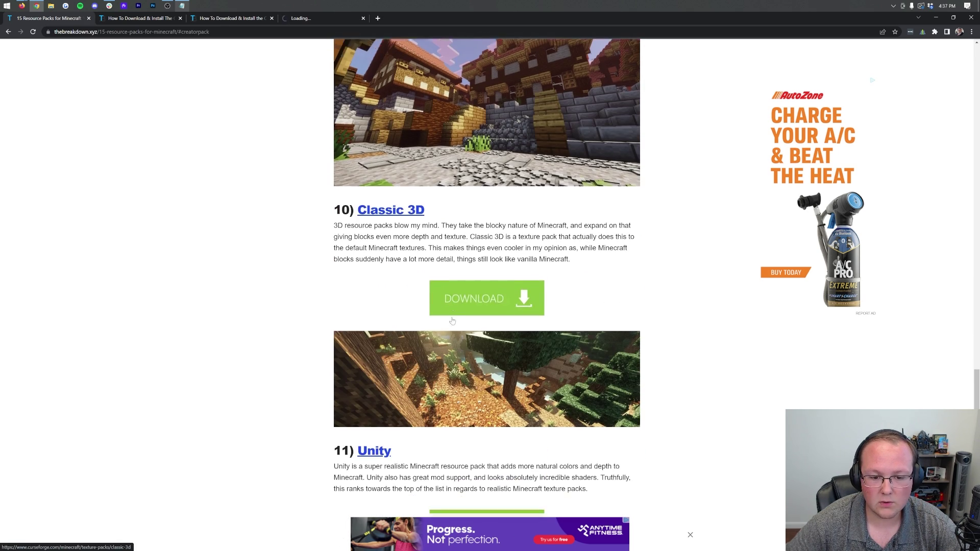
{"action": "right_click", "coordinate": [468, 306]}
{"action": "left_click", "coordinate": [490, 311]}
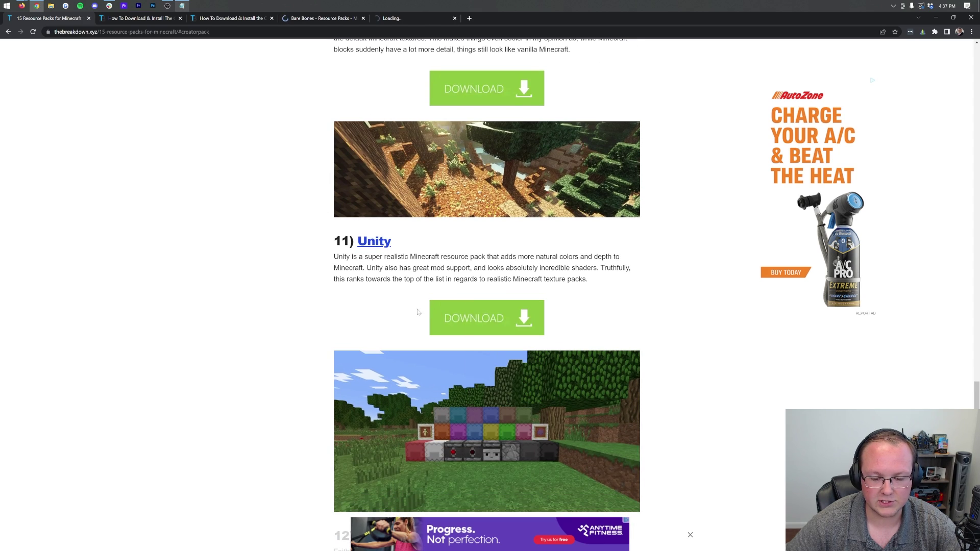
Look over the remaining packs down to Crisp Revival and close the resource pack list article
{"action": "scroll", "coordinate": [434, 312], "scroll_direction": "down", "scroll_amount": 12}
{"action": "scroll", "coordinate": [434, 312], "scroll_direction": "down", "scroll_amount": 10}
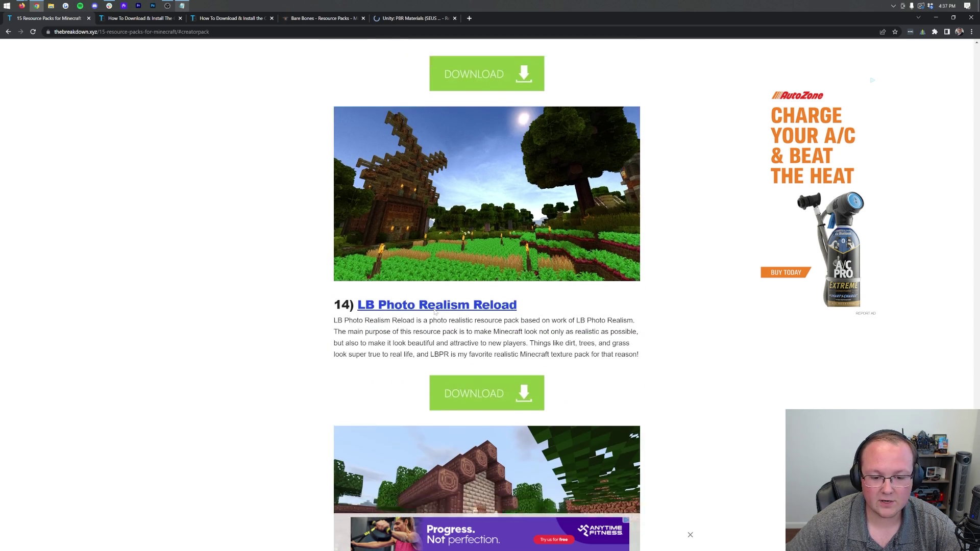
{"action": "scroll", "coordinate": [441, 312], "scroll_direction": "up", "scroll_amount": 2}
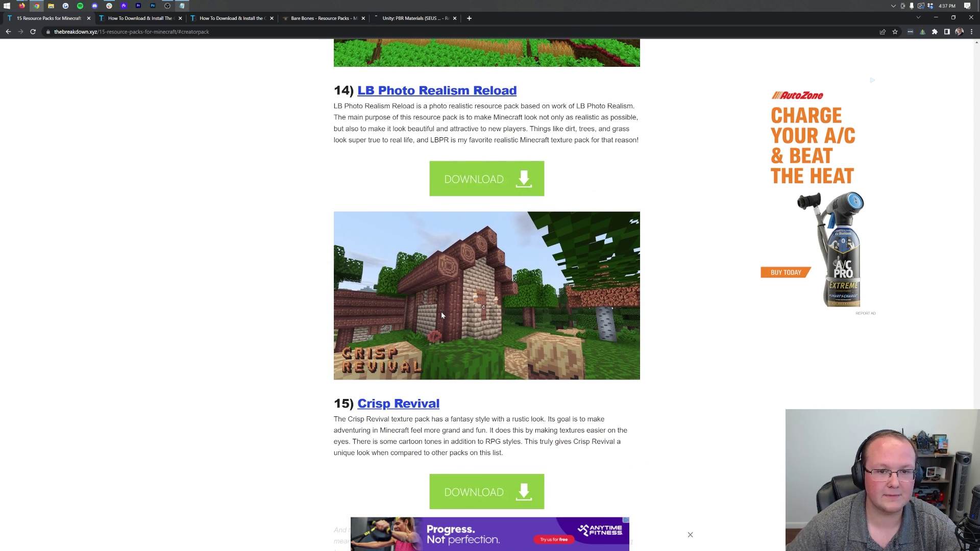
{"action": "key", "text": "ctrl+w"}
Follow the Creator Pack article's download link to the CreatorLabs site and dismiss the privacy preference notice
{"action": "scroll", "coordinate": [453, 279], "scroll_direction": "down", "scroll_amount": 5}
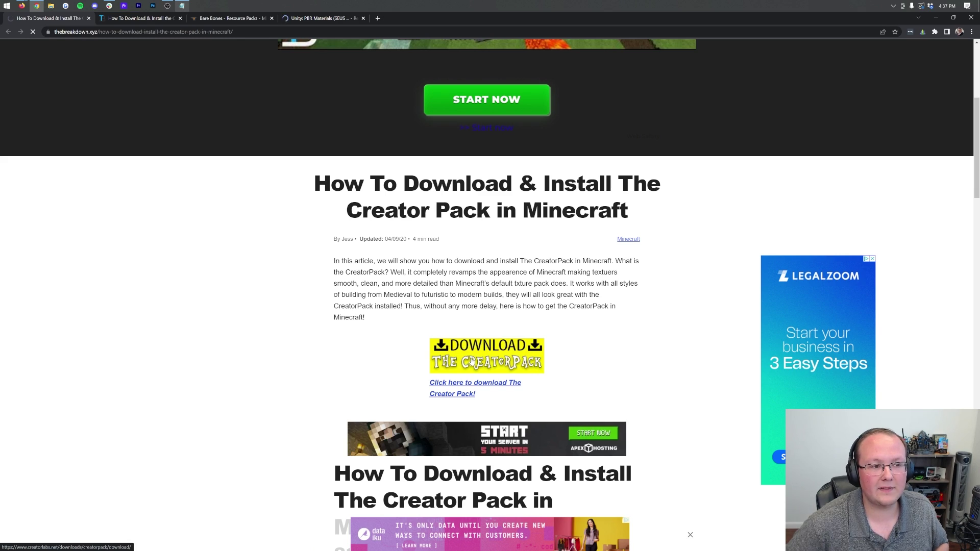
{"action": "left_click", "coordinate": [472, 362]}
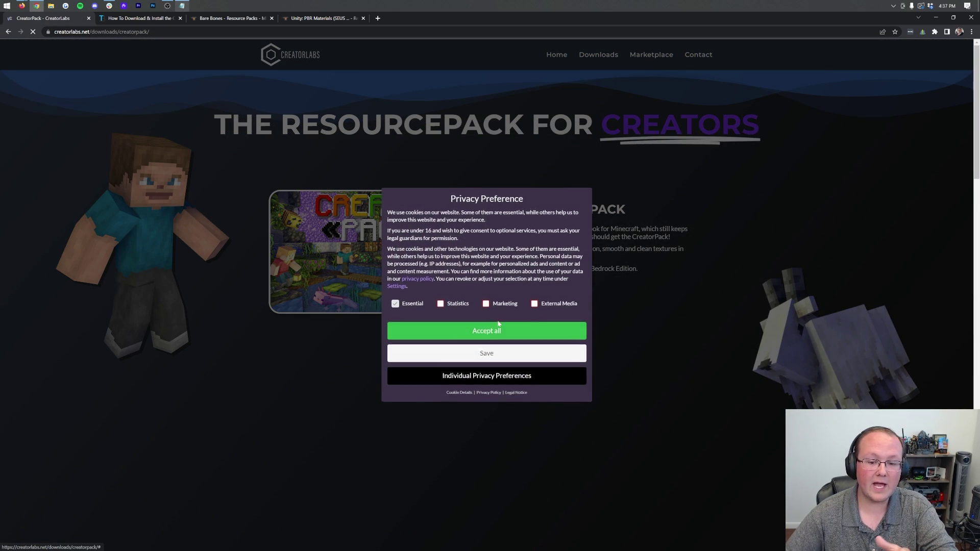
{"action": "left_click", "coordinate": [471, 273]}
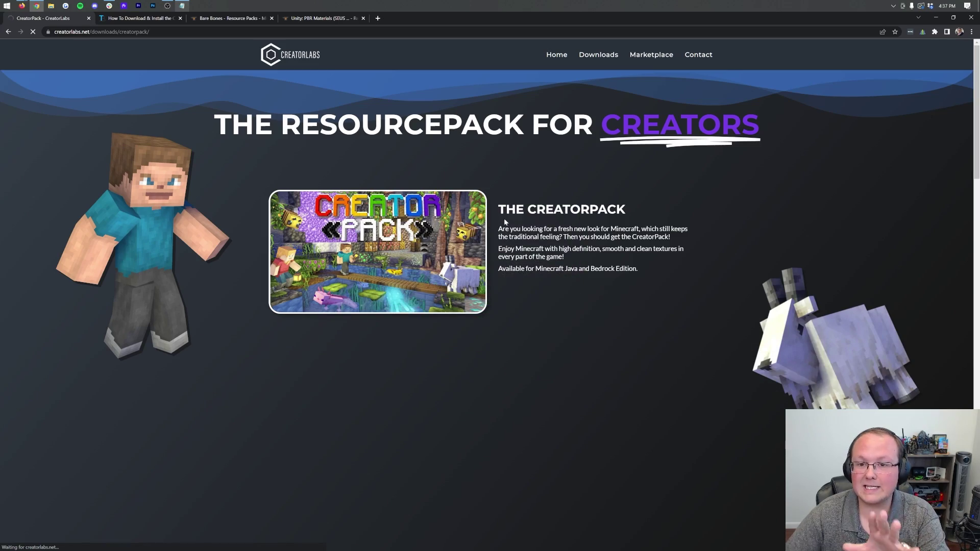
Choose the Java Edition of the CreatorPack on its page
{"action": "scroll", "coordinate": [512, 218], "scroll_direction": "down", "scroll_amount": 10}
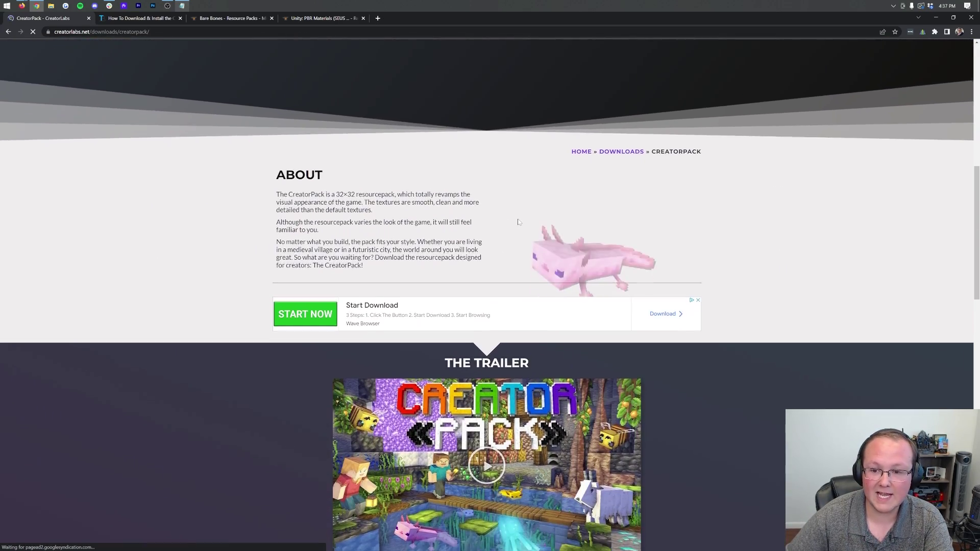
{"action": "scroll", "coordinate": [517, 221], "scroll_direction": "down", "scroll_amount": 15}
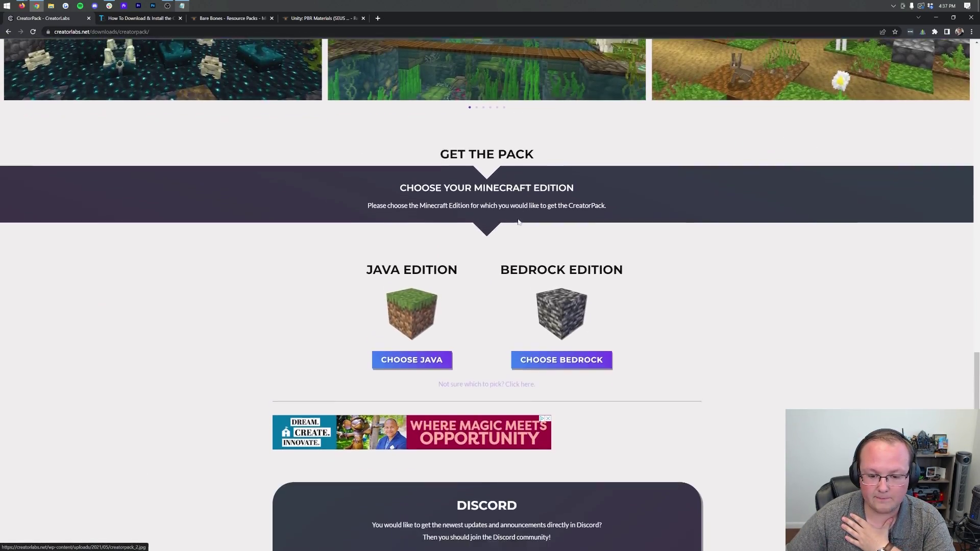
{"action": "scroll", "coordinate": [518, 221], "scroll_direction": "down", "scroll_amount": 3}
{"action": "left_click", "coordinate": [415, 227]}
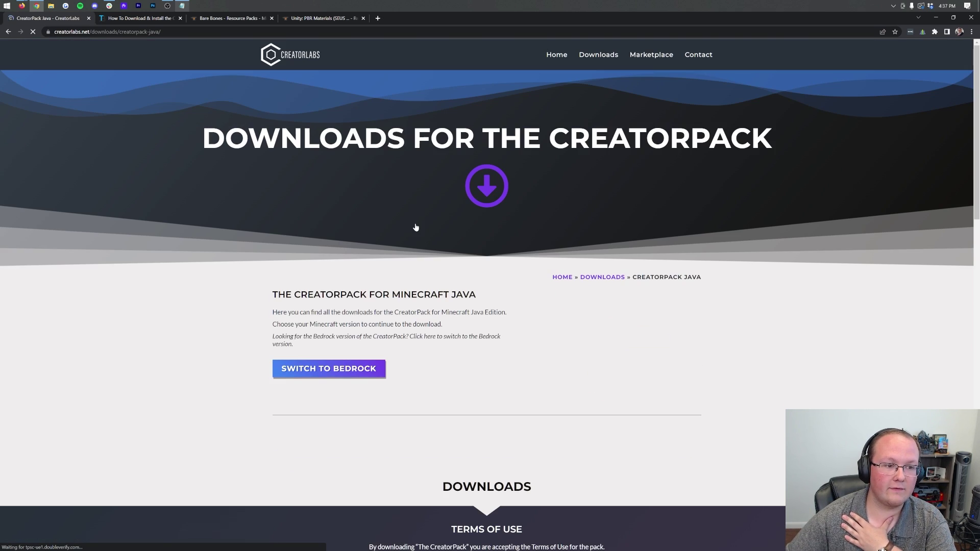
Select Minecraft version 1.19 for the CreatorPack and start its download
{"action": "scroll", "coordinate": [464, 265], "scroll_direction": "down", "scroll_amount": 2}
{"action": "scroll", "coordinate": [463, 264], "scroll_direction": "down", "scroll_amount": 3}
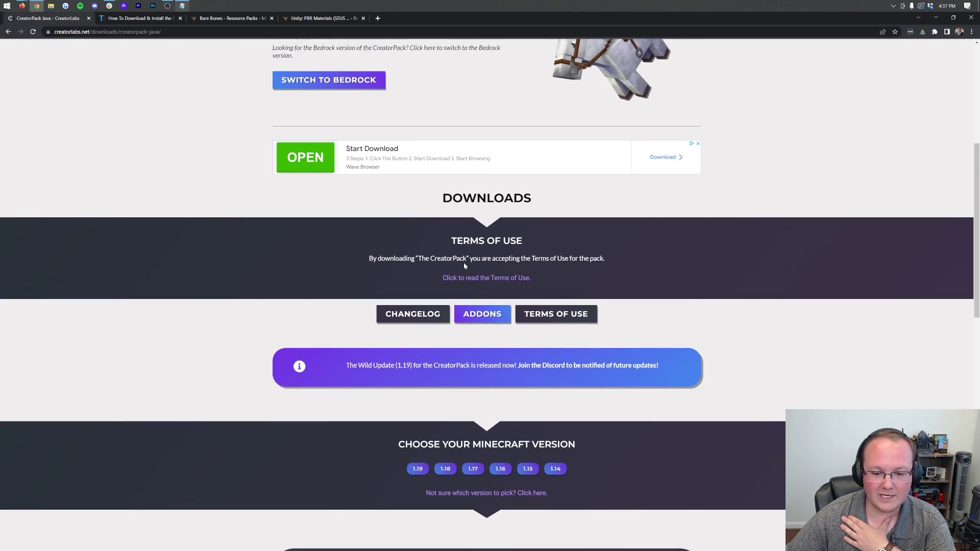
{"action": "scroll", "coordinate": [464, 262], "scroll_direction": "down", "scroll_amount": 2}
{"action": "scroll", "coordinate": [464, 262], "scroll_direction": "down", "scroll_amount": 1}
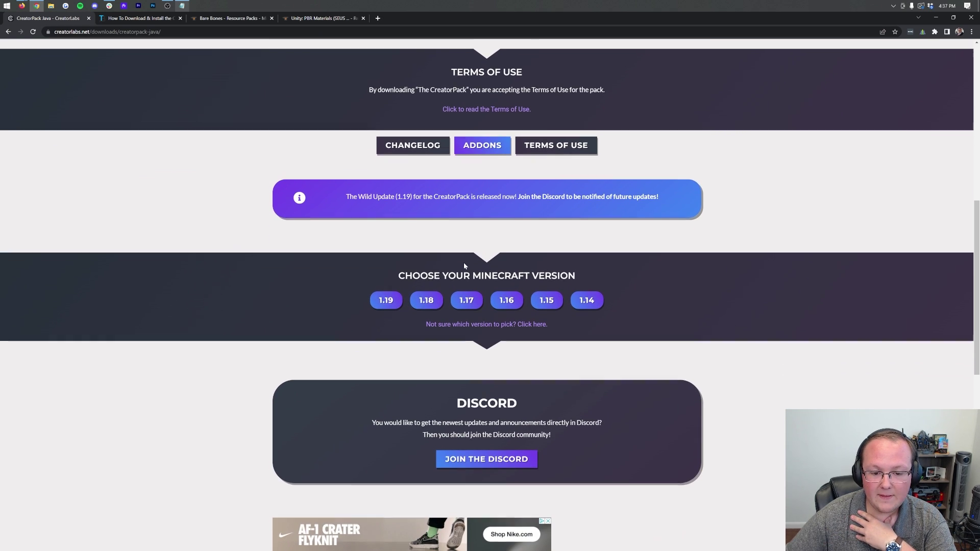
{"action": "left_click", "coordinate": [393, 306]}
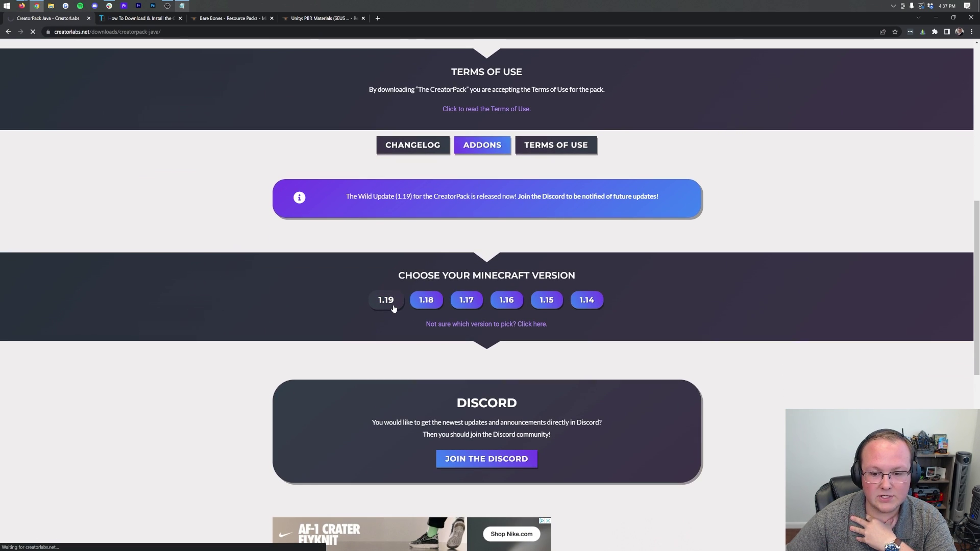
{"action": "scroll", "coordinate": [461, 300], "scroll_direction": "down", "scroll_amount": 2}
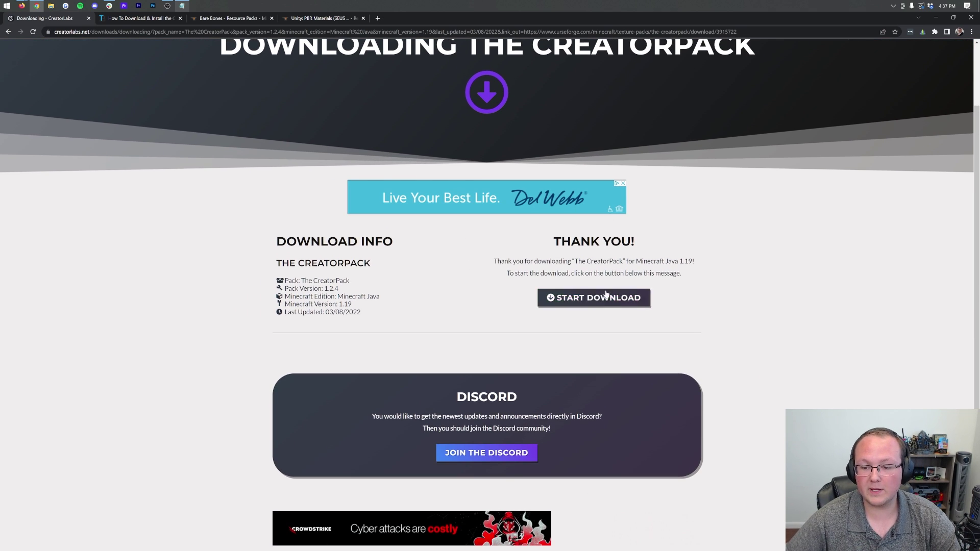
{"action": "left_click", "coordinate": [606, 296]}
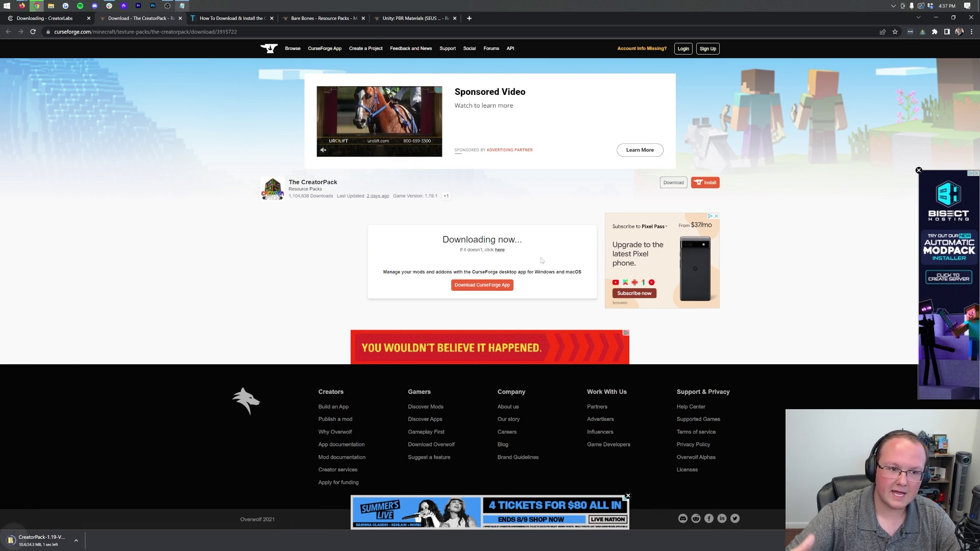
Go from the Clarity article to the pack's CurseForge page and download the Clarity 1.19 file
{"action": "left_click", "coordinate": [232, 18]}
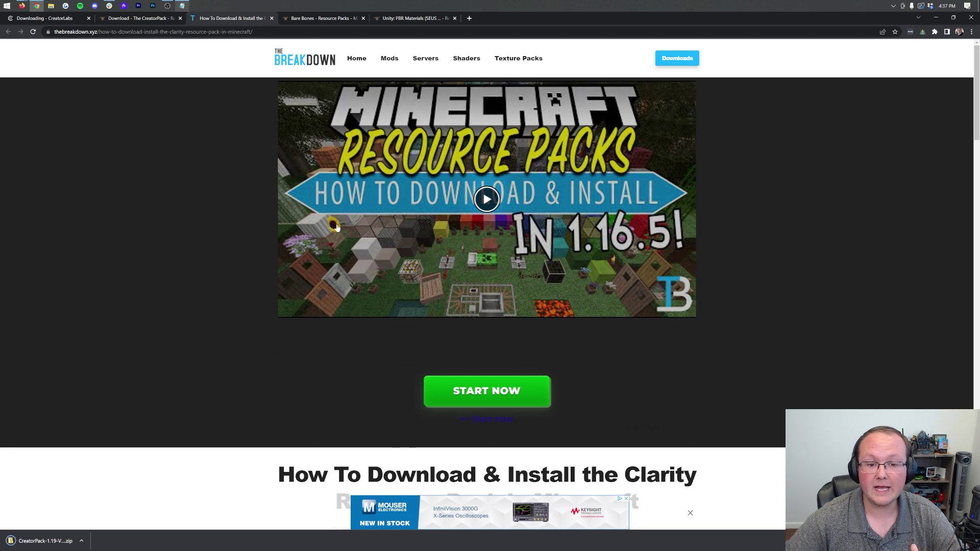
{"action": "scroll", "coordinate": [492, 353], "scroll_direction": "down", "scroll_amount": 2}
{"action": "scroll", "coordinate": [489, 303], "scroll_direction": "down", "scroll_amount": 3}
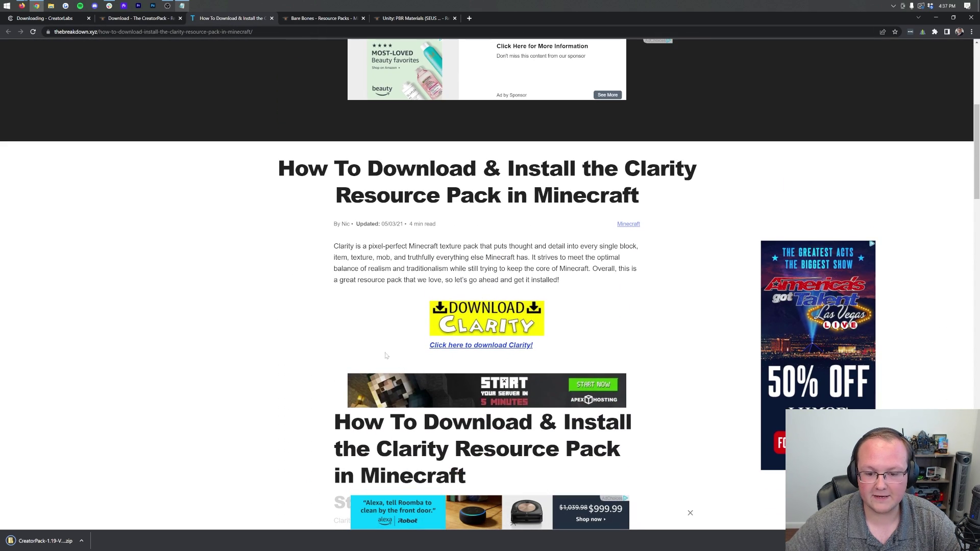
{"action": "left_click", "coordinate": [496, 324]}
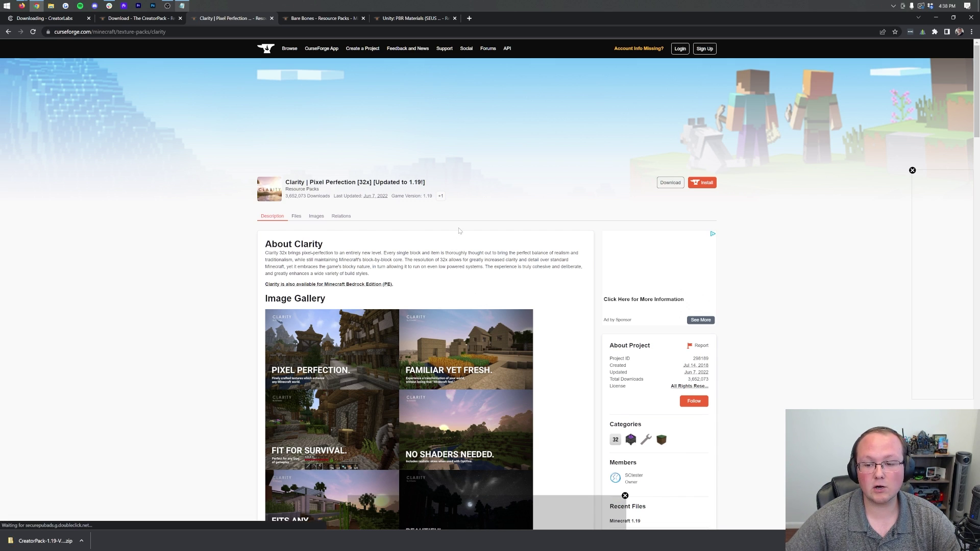
{"action": "scroll", "coordinate": [644, 234], "scroll_direction": "down", "scroll_amount": 5}
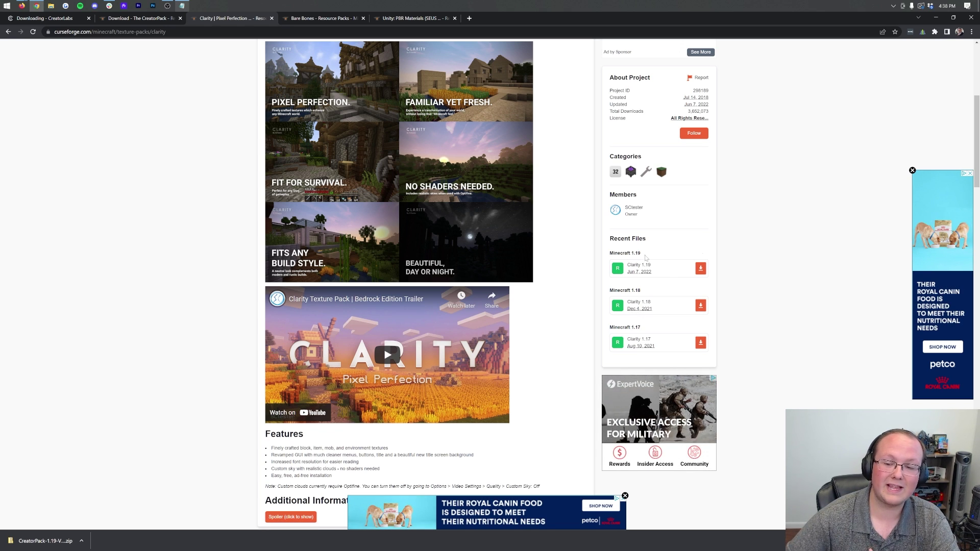
{"action": "left_click", "coordinate": [700, 268]}
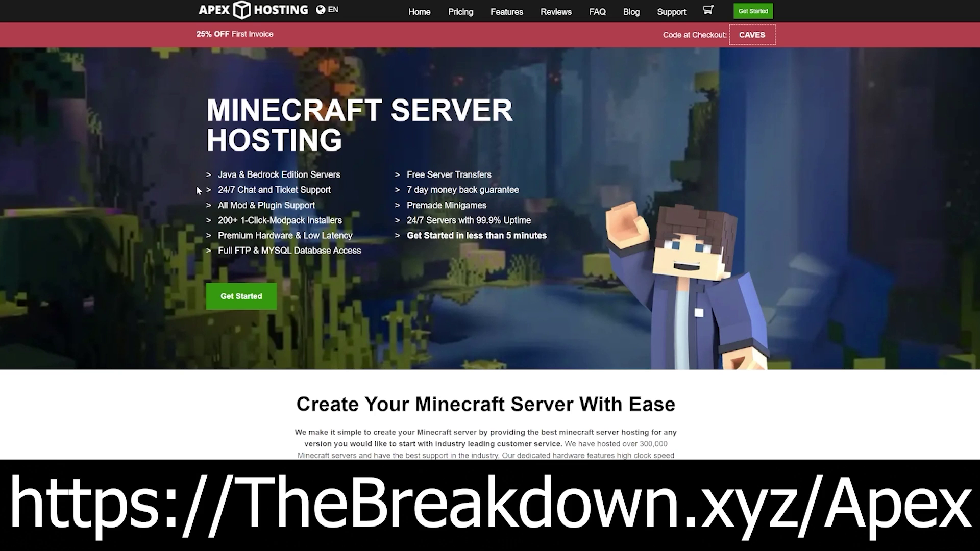
Review the Apex Hosting features, highlighting the low-latency hardware, five-minute setup and DDoS protection text
{"action": "left_click_drag", "start_coordinate": [218, 195], "coordinate": [334, 235]}
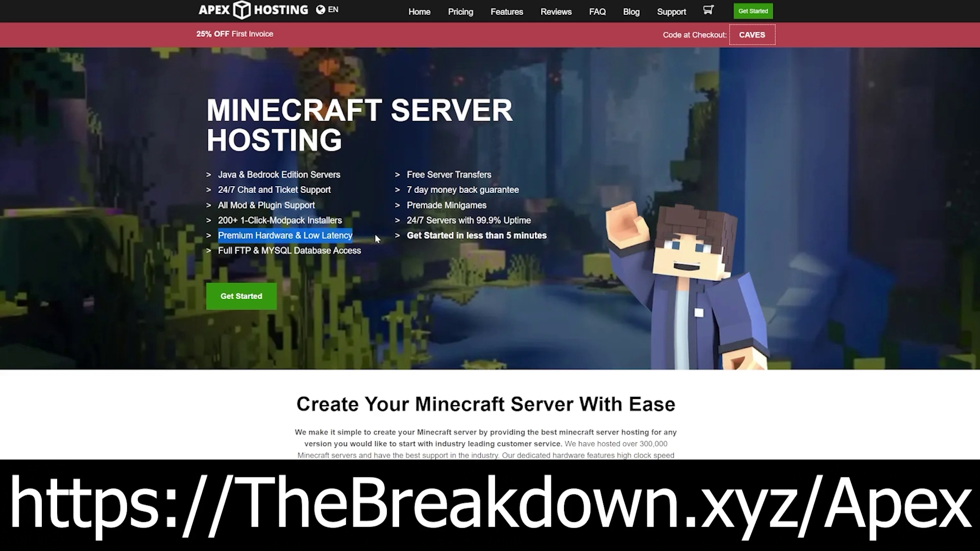
{"action": "left_click_drag", "start_coordinate": [407, 235], "coordinate": [507, 235]}
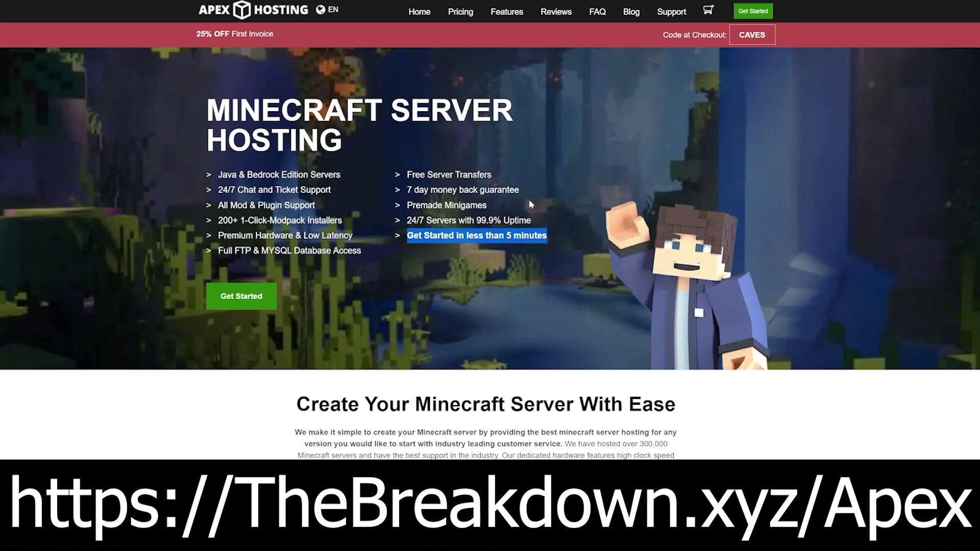
{"action": "scroll", "coordinate": [473, 287], "scroll_direction": "down", "scroll_amount": 6}
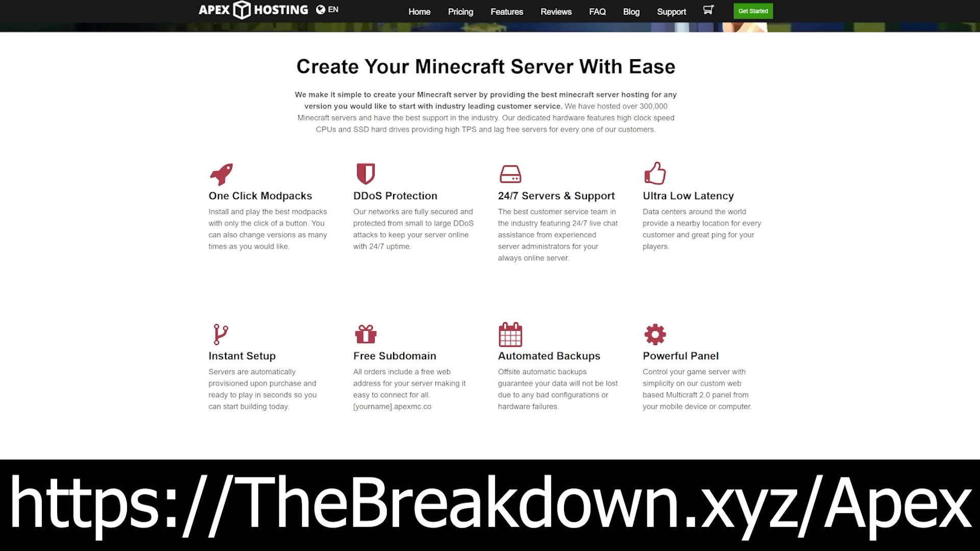
{"action": "left_click_drag", "start_coordinate": [353, 223], "coordinate": [376, 235]}
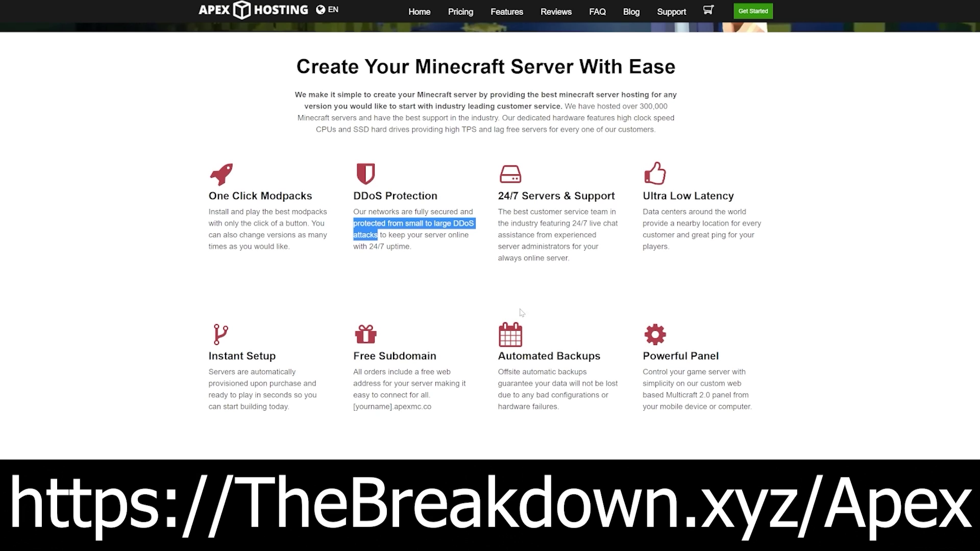
{"action": "left_click", "coordinate": [585, 293]}
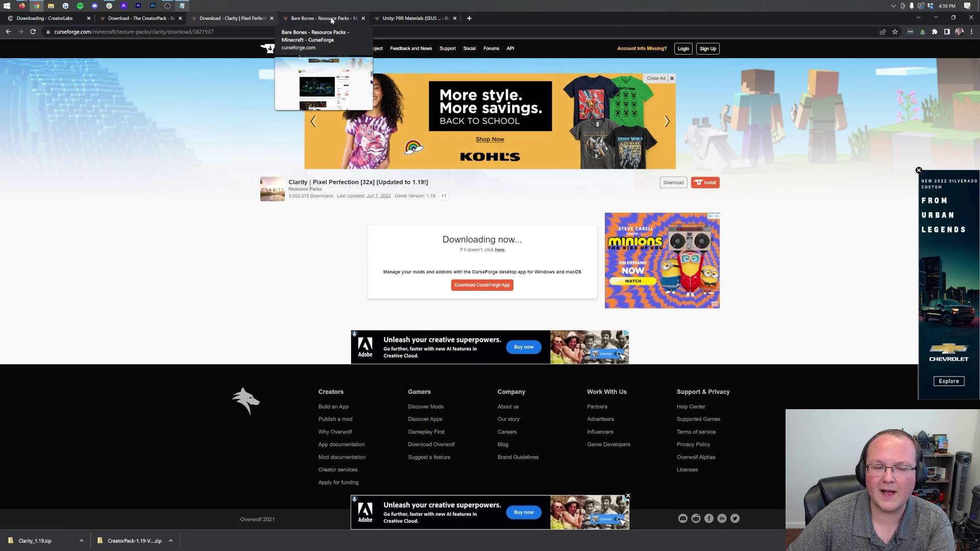
Go to the Bare Bones CurseForge page and download the Bare Bones 1.19 file from its recent files
{"action": "left_click", "coordinate": [332, 21]}
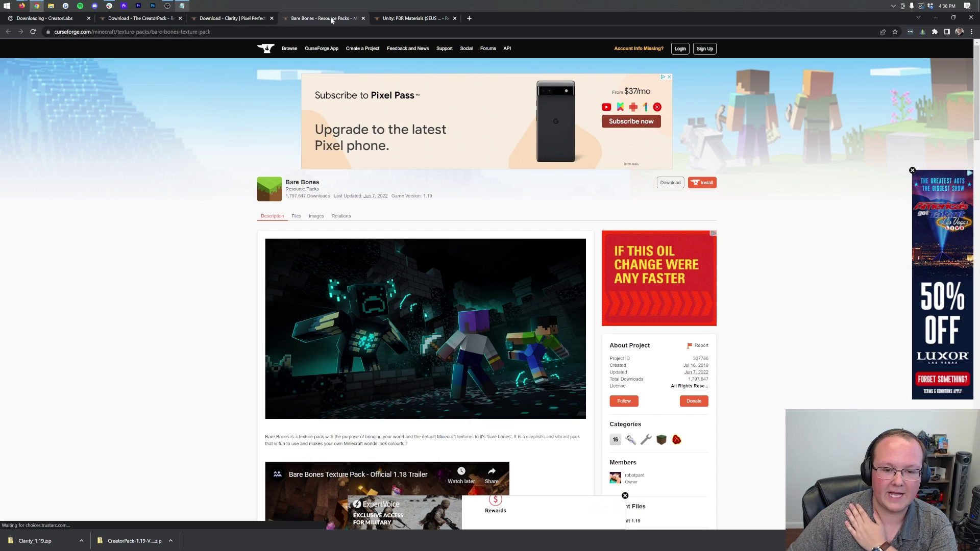
{"action": "scroll", "coordinate": [542, 191], "scroll_direction": "down", "scroll_amount": 2}
{"action": "scroll", "coordinate": [642, 298], "scroll_direction": "down", "scroll_amount": 2}
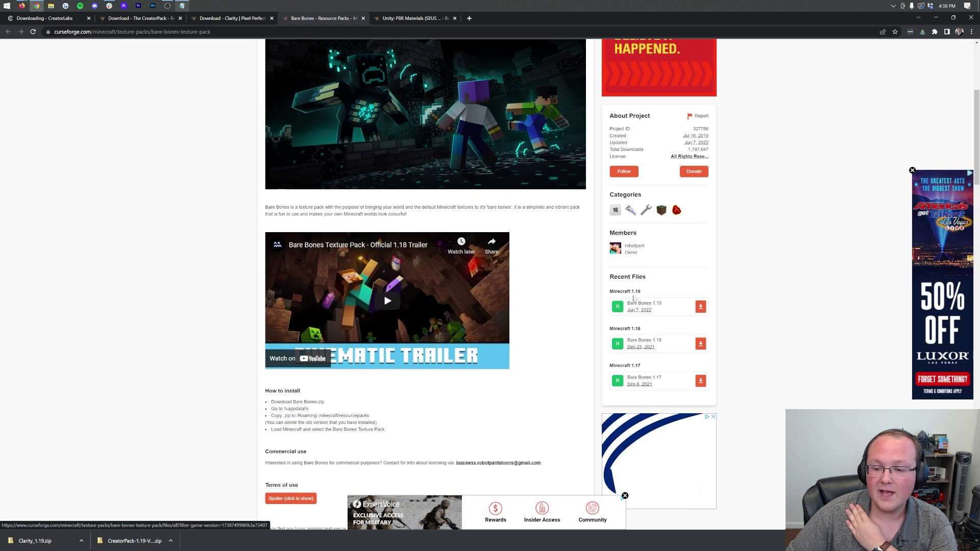
{"action": "left_click", "coordinate": [701, 307]}
Go to the Unity: PBR Materials page and download the Unity: PBR 0.5.0 file for Minecraft 1.18
{"action": "left_click", "coordinate": [415, 19]}
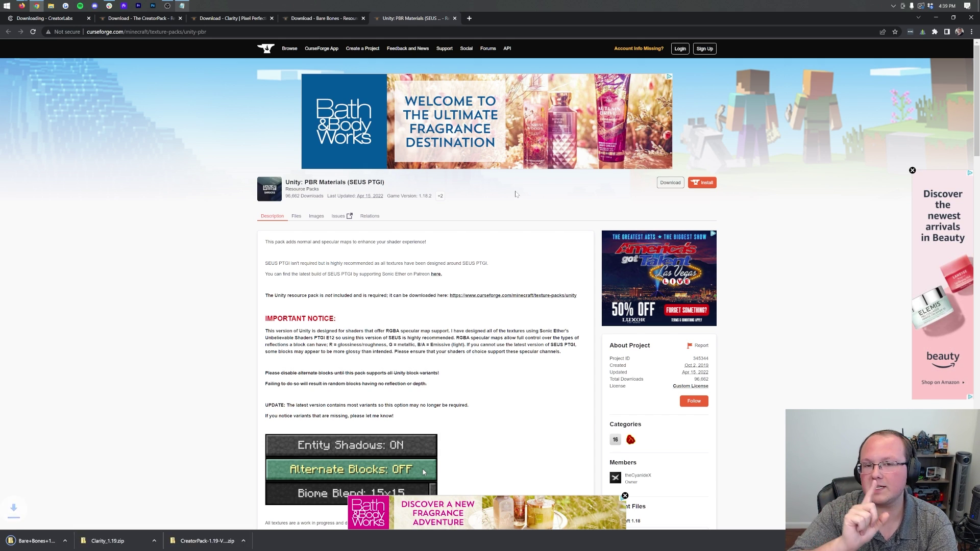
{"action": "scroll", "coordinate": [653, 230], "scroll_direction": "down", "scroll_amount": 4}
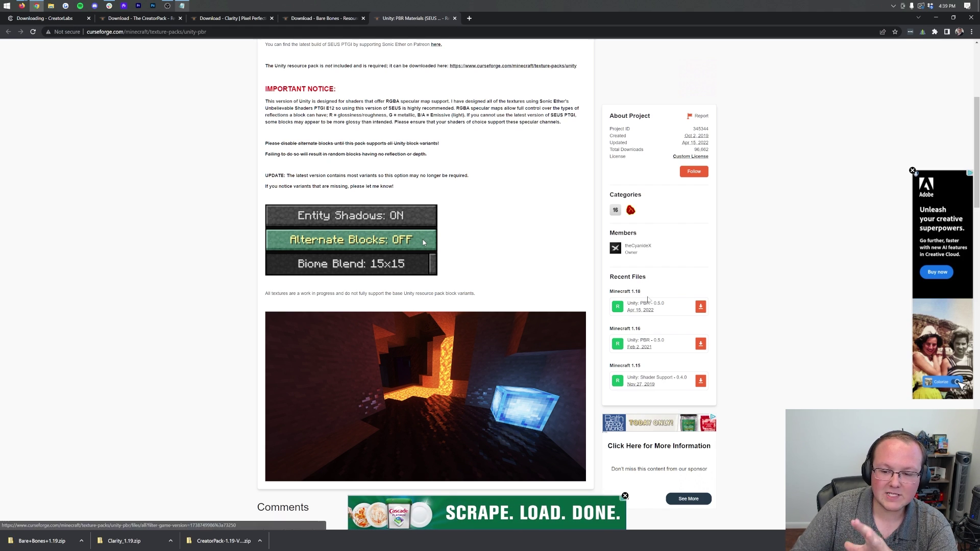
{"action": "left_click", "coordinate": [701, 308]}
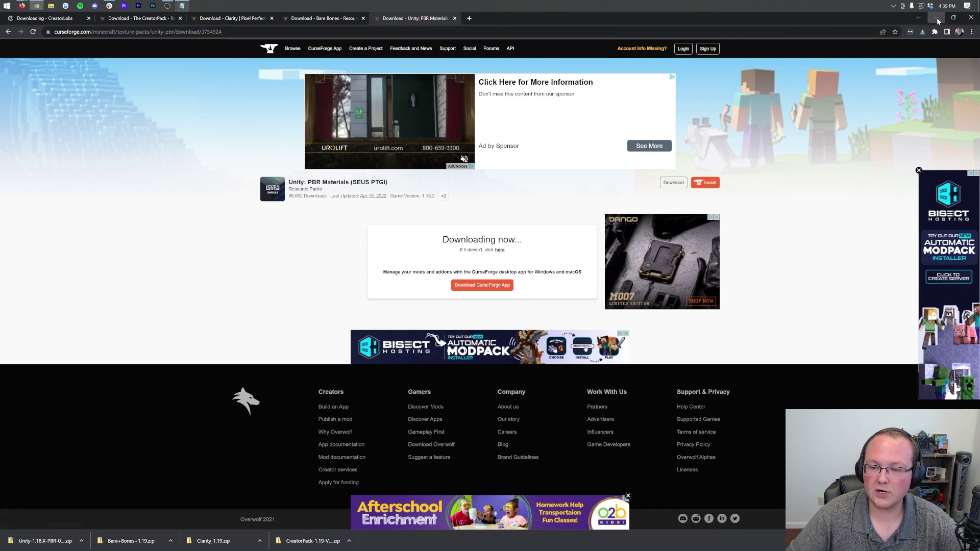
Hide the browser and launch Minecraft from the desktop
{"action": "key", "text": "super+d"}
{"action": "left_click", "coordinate": [1, 3]}
{"action": "left_click", "coordinate": [141, 103]}
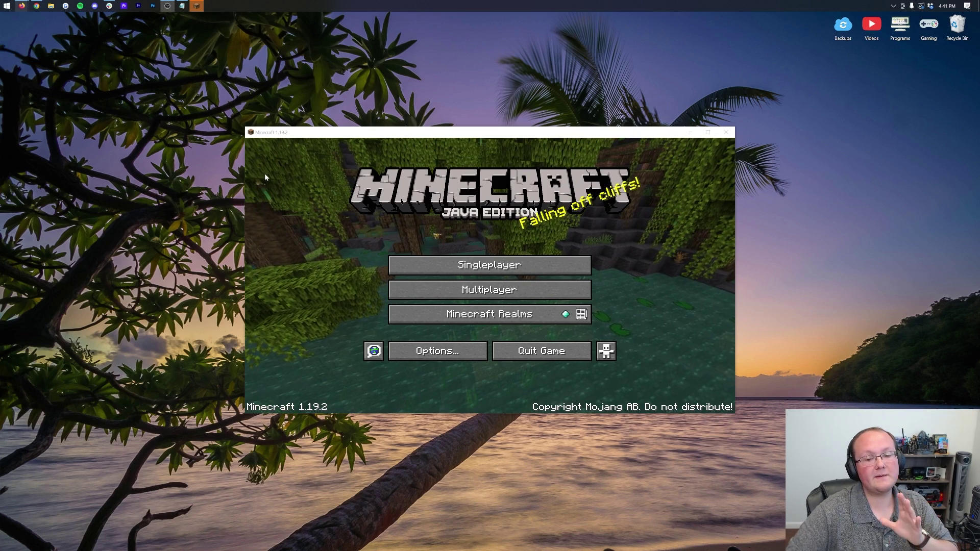
Look at Minecraft's resource pack selection screen, return to the title screen and reopen the options
{"action": "left_click", "coordinate": [437, 352]}
{"action": "left_click", "coordinate": [408, 316]}
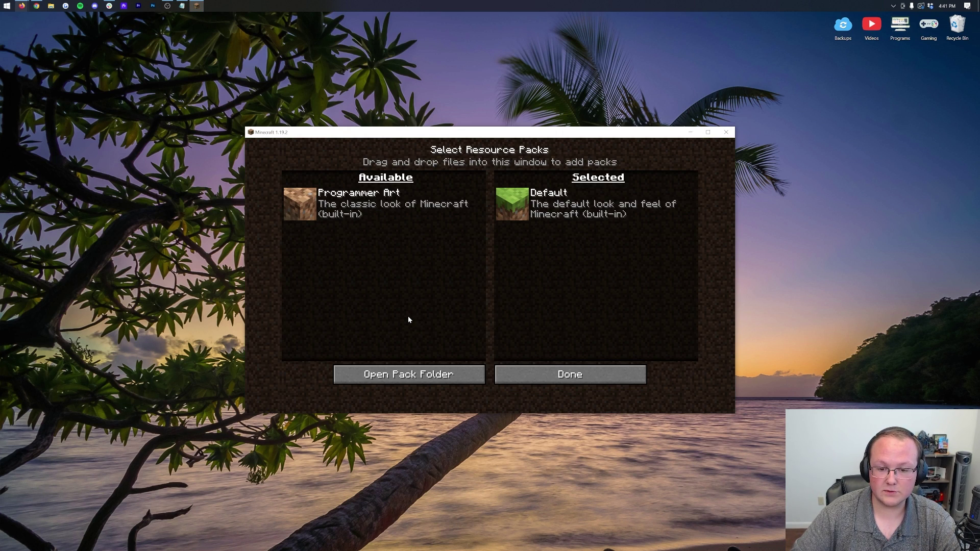
{"action": "left_click", "coordinate": [542, 372]}
{"action": "left_click", "coordinate": [513, 364]}
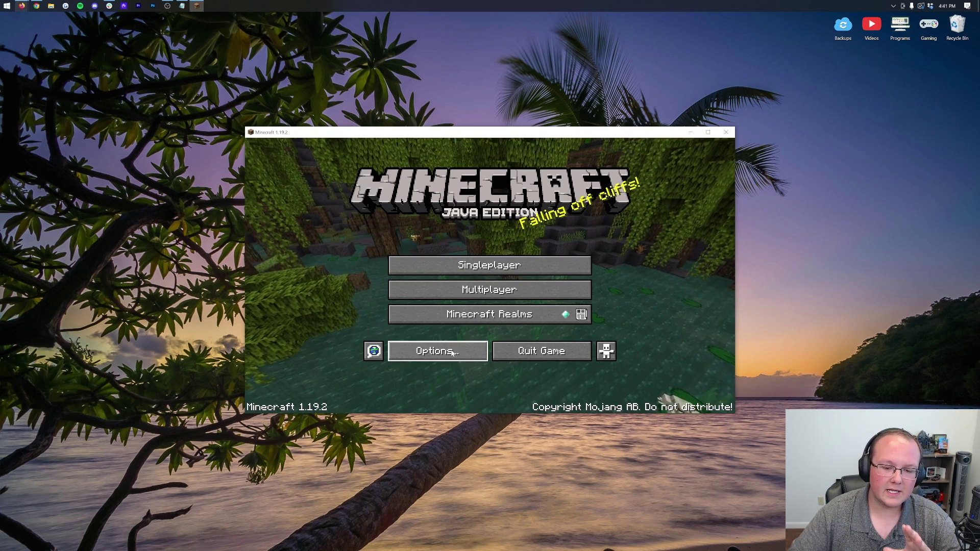
{"action": "left_click", "coordinate": [435, 352]}
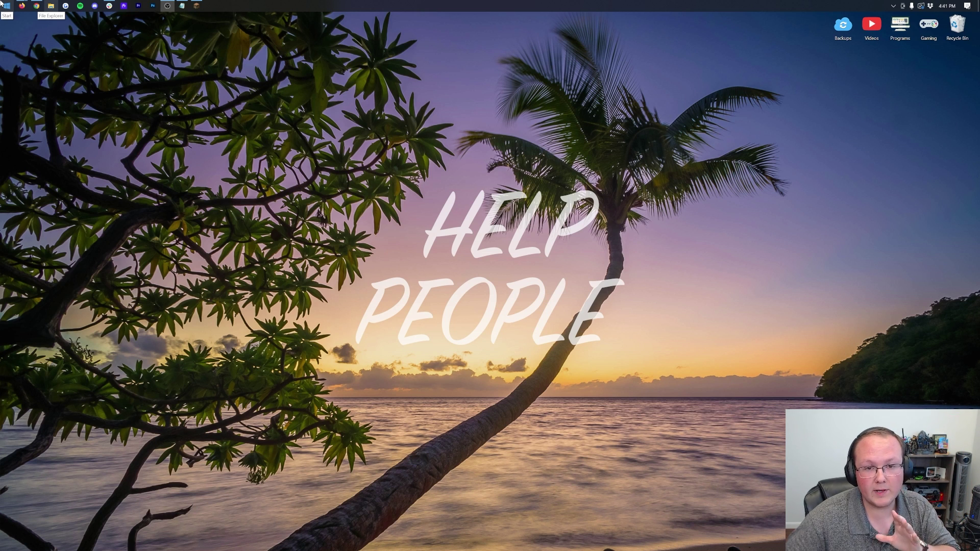
Find the Downloads folder and move its four resource pack ZIP files to the desktop, arranged in a two-by-two grid
{"action": "left_click", "coordinate": [5, 5]}
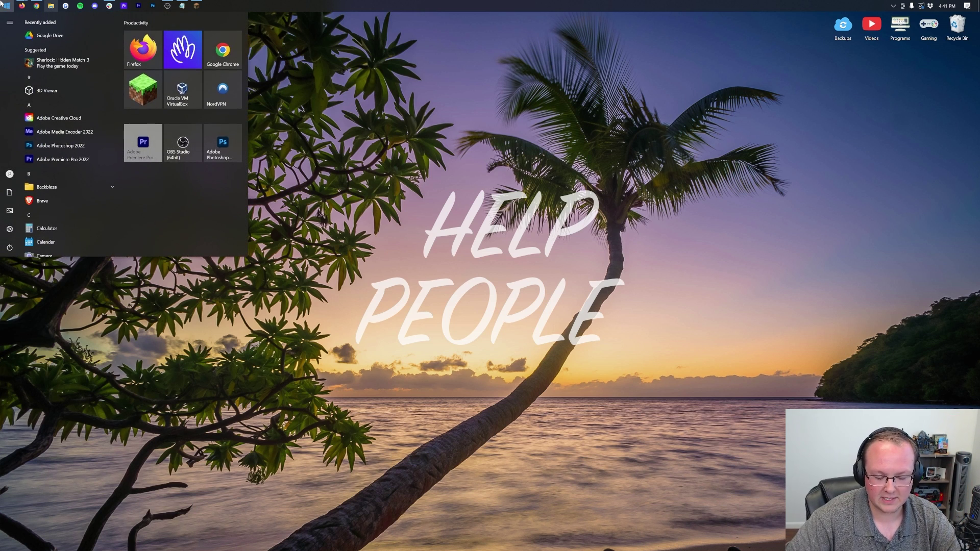
{"action": "type", "text": "down"}
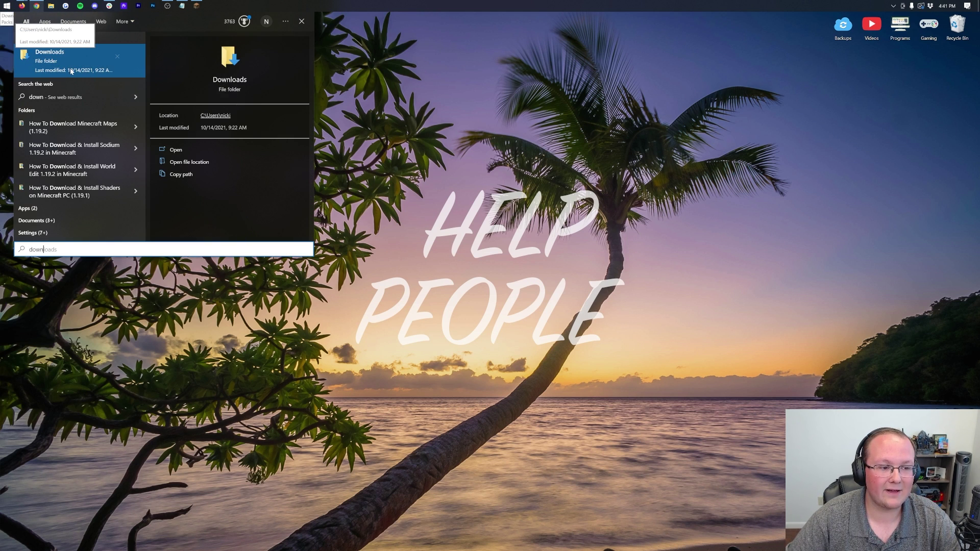
{"action": "left_click", "coordinate": [71, 71]}
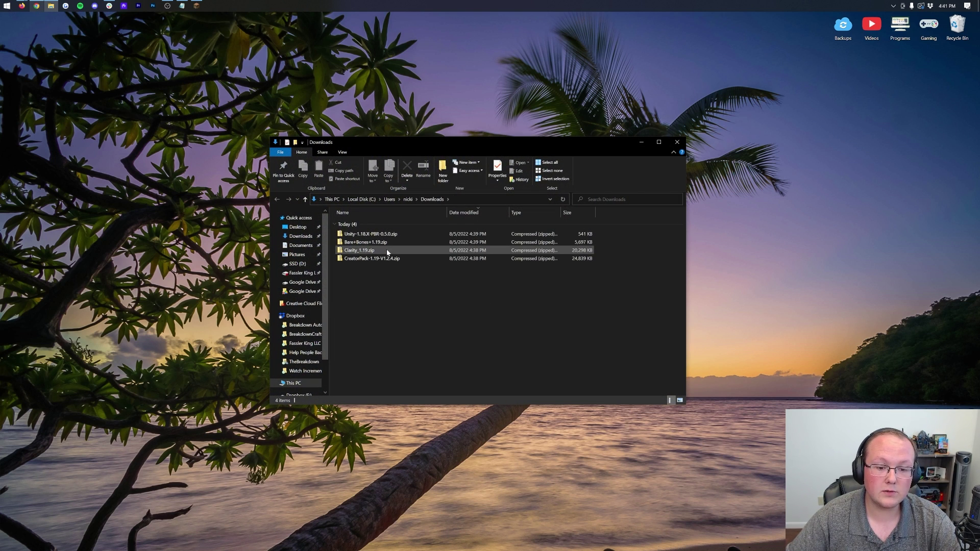
{"action": "left_click_drag", "start_coordinate": [387, 264], "coordinate": [337, 90]}
{"action": "left_click_drag", "start_coordinate": [243, 151], "coordinate": [300, 71]}
{"action": "left_click_drag", "start_coordinate": [227, 172], "coordinate": [306, 108]}
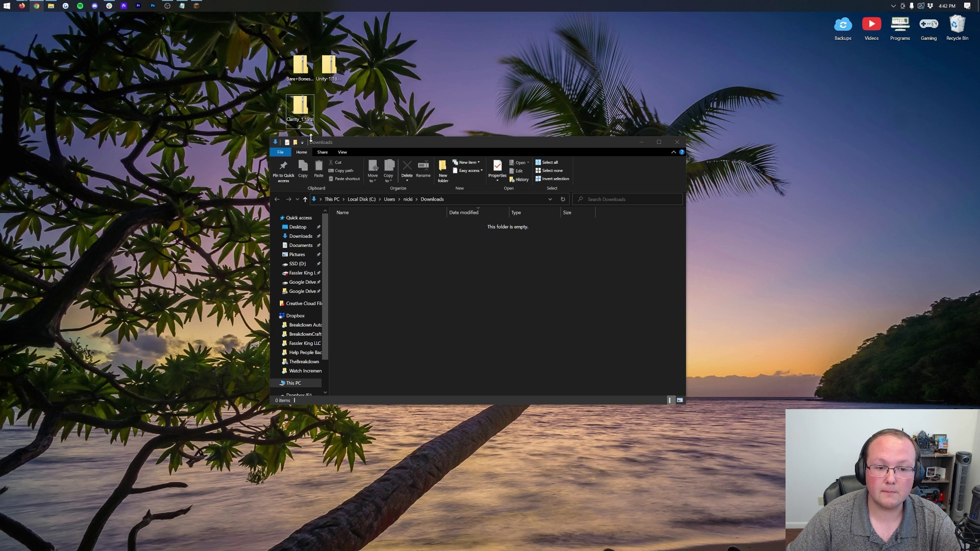
{"action": "left_click", "coordinate": [677, 142]}
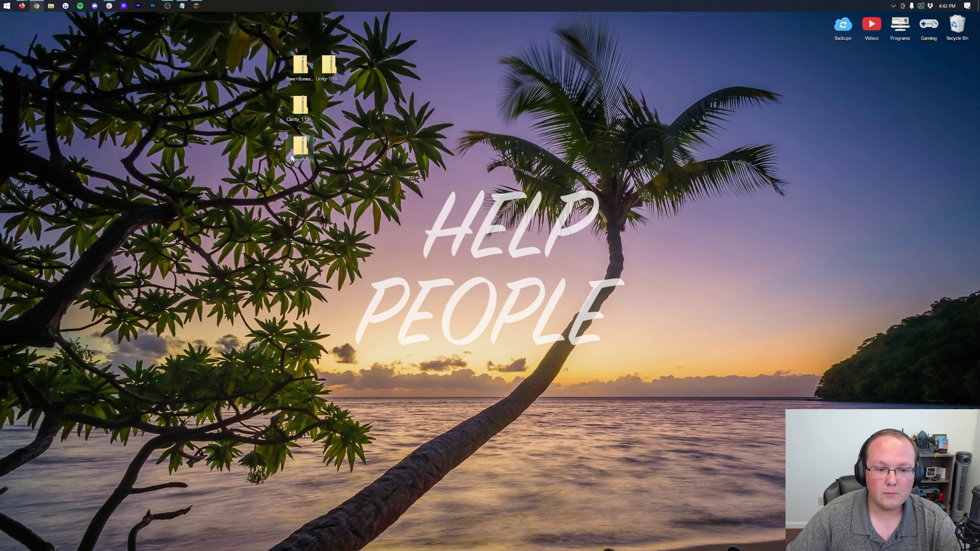
{"action": "left_click_drag", "start_coordinate": [330, 115], "coordinate": [329, 114]}
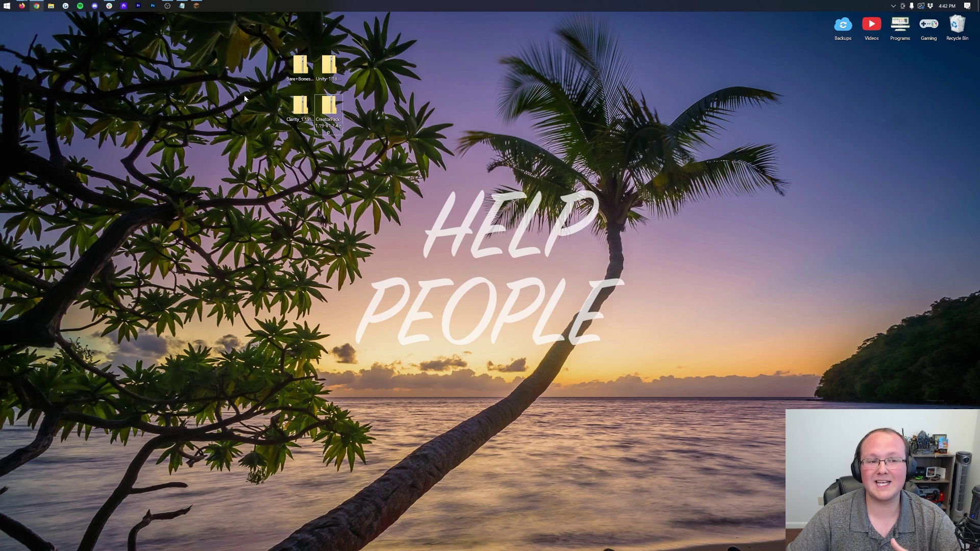
Switch back to Minecraft and open the pack folder from its resource pack selection screen
{"action": "left_click", "coordinate": [199, 7]}
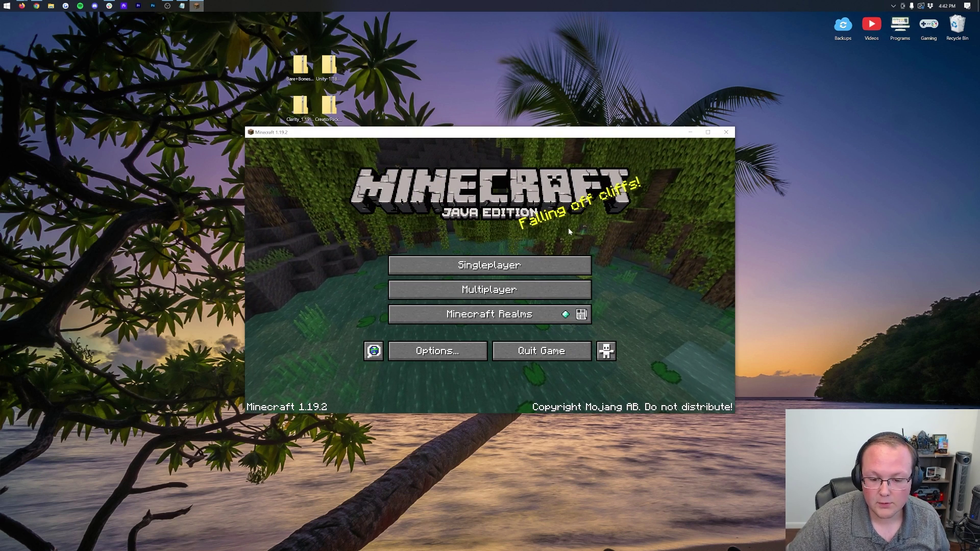
{"action": "left_click", "coordinate": [437, 351]}
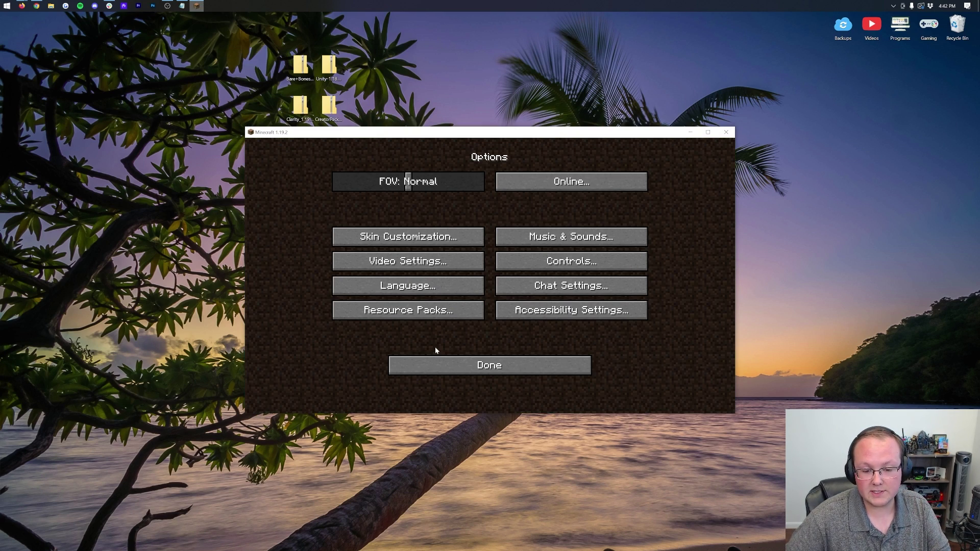
{"action": "left_click", "coordinate": [427, 319]}
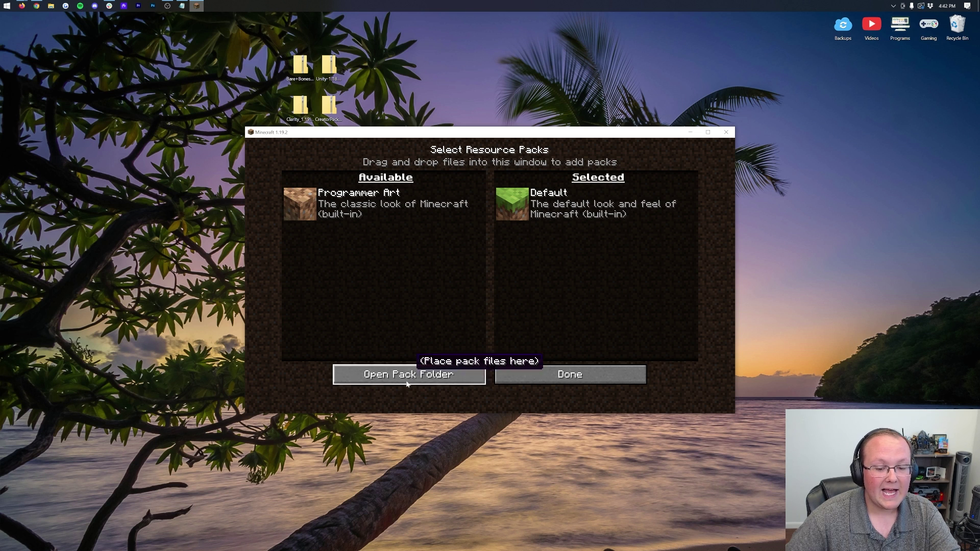
{"action": "left_click", "coordinate": [562, 374]}
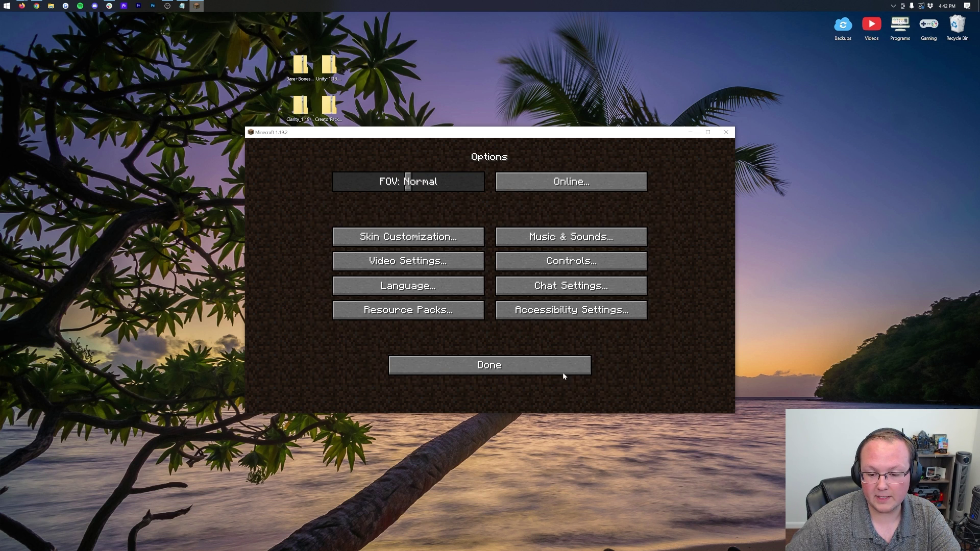
{"action": "left_click", "coordinate": [561, 368]}
{"action": "left_click", "coordinate": [428, 349]}
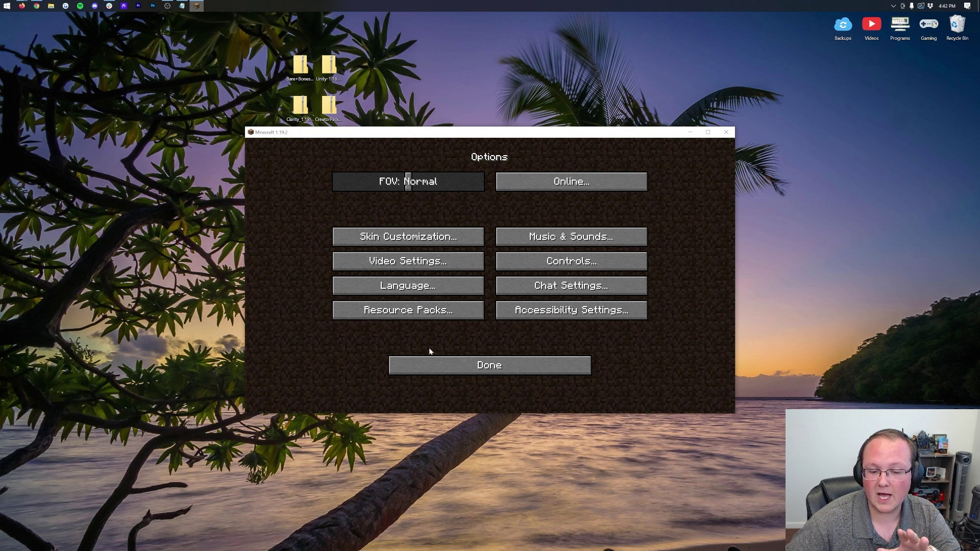
{"action": "left_click", "coordinate": [428, 318]}
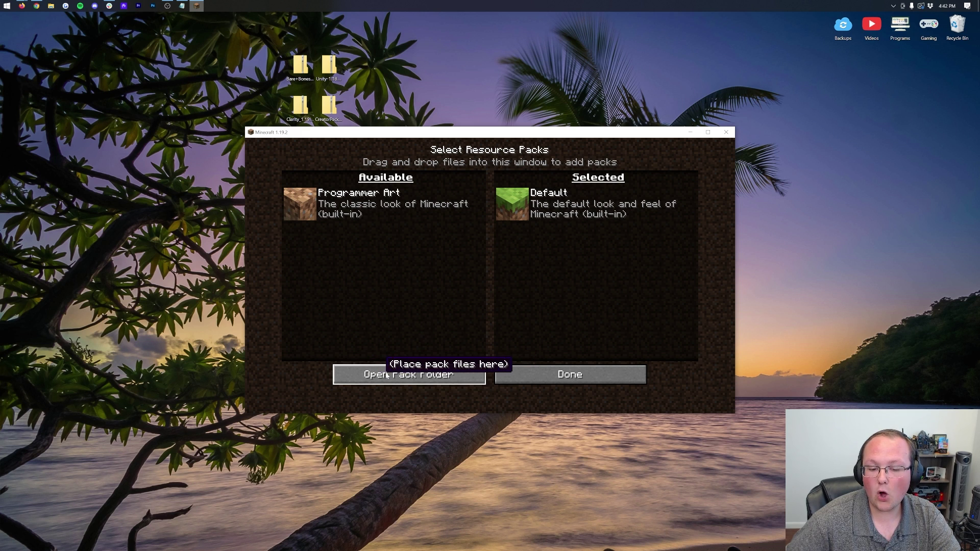
{"action": "left_click", "coordinate": [439, 374]}
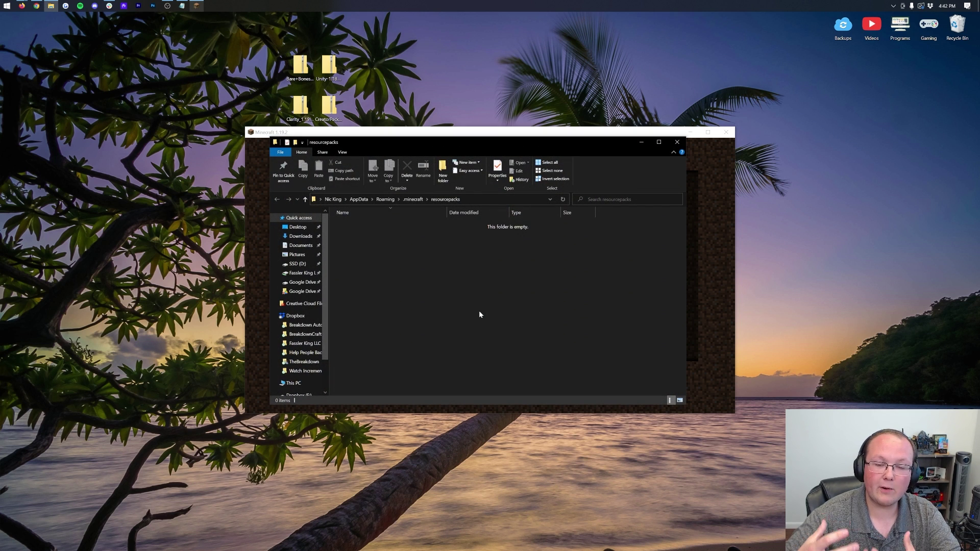
Move all four resource pack ZIP files from the desktop into the resourcepacks folder and close the folder
{"action": "left_click_drag", "start_coordinate": [271, 39], "coordinate": [366, 124]}
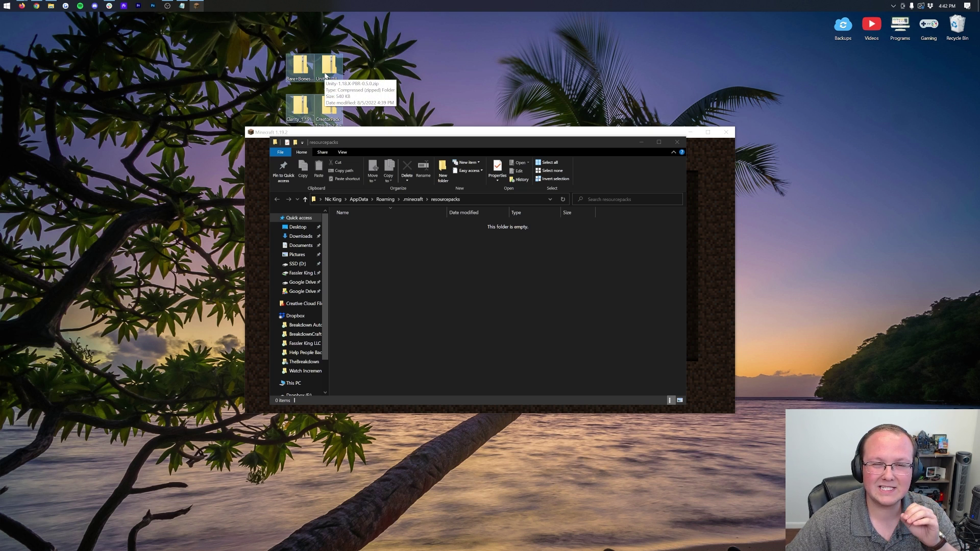
{"action": "left_click_drag", "start_coordinate": [325, 76], "coordinate": [438, 307]}
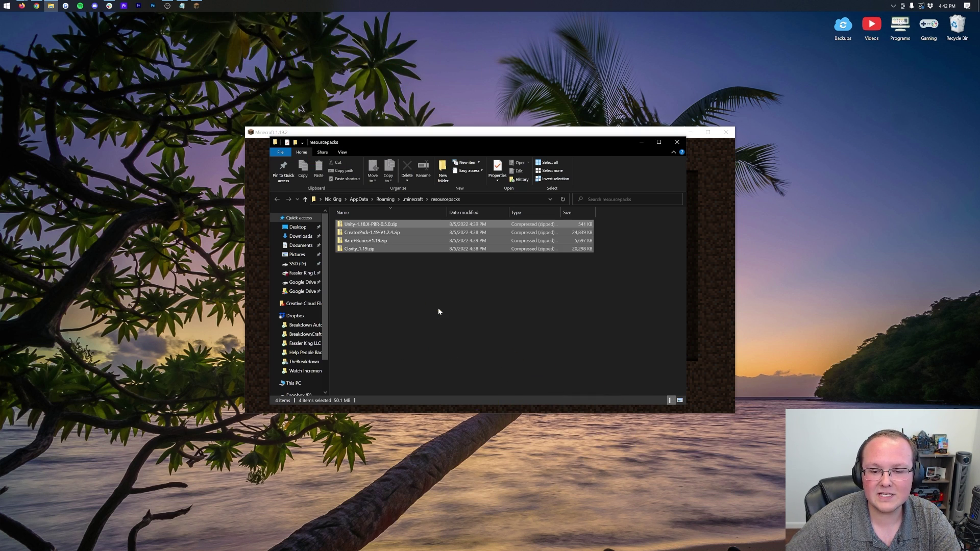
{"action": "left_click", "coordinate": [677, 143]}
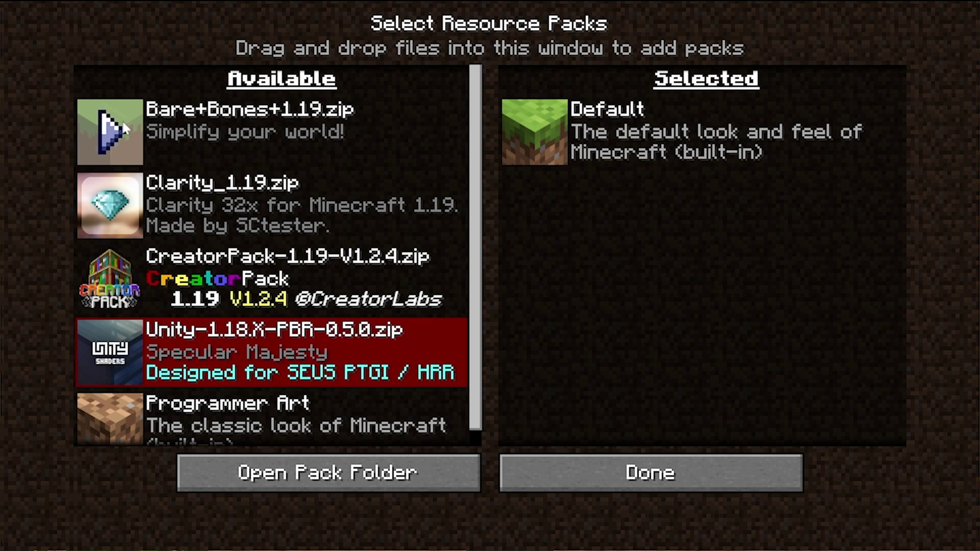
Activate the Bare+Bones+1.19.zip resource pack, apply it and return to the title screen
{"action": "left_click", "coordinate": [120, 121]}
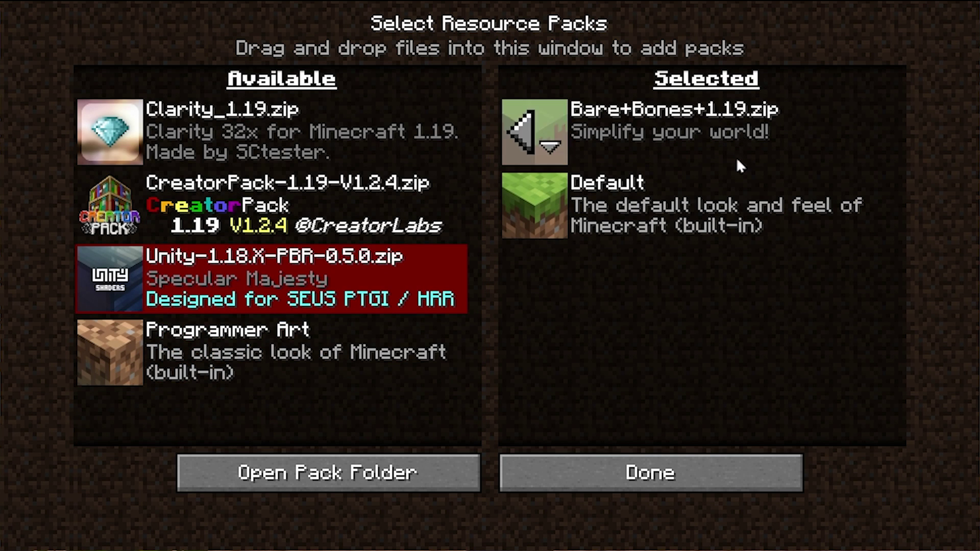
{"action": "left_click", "coordinate": [656, 486]}
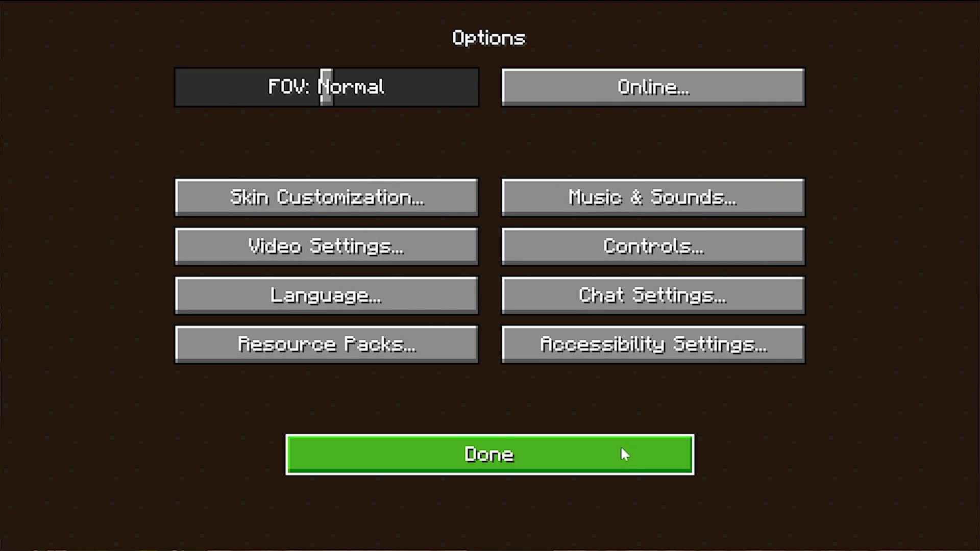
{"action": "left_click", "coordinate": [623, 454]}
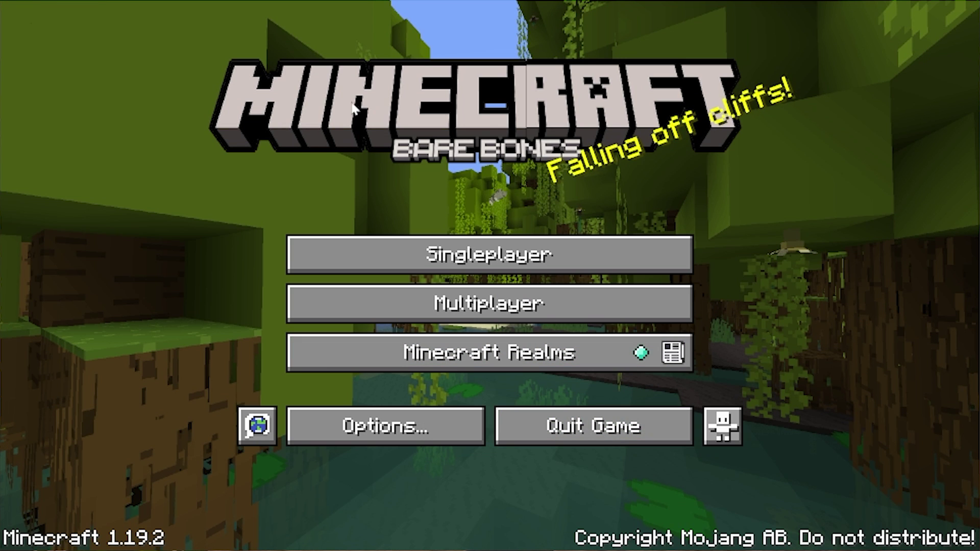
Load a singleplayer world and walk forward through the grassland to view the Bare Bones textures
{"action": "left_click", "coordinate": [613, 255]}
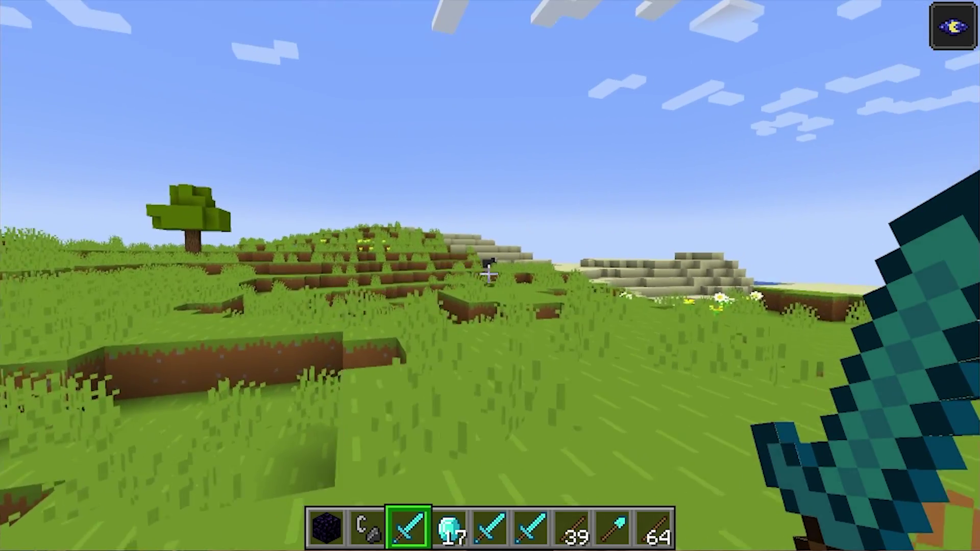
{"action": "key", "text": "w"}
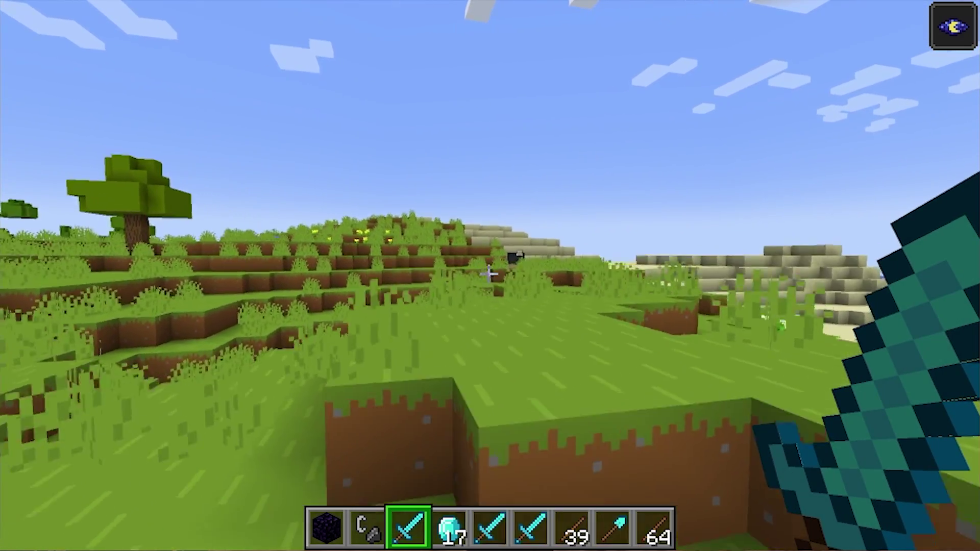
{"action": "key", "text": "w"}
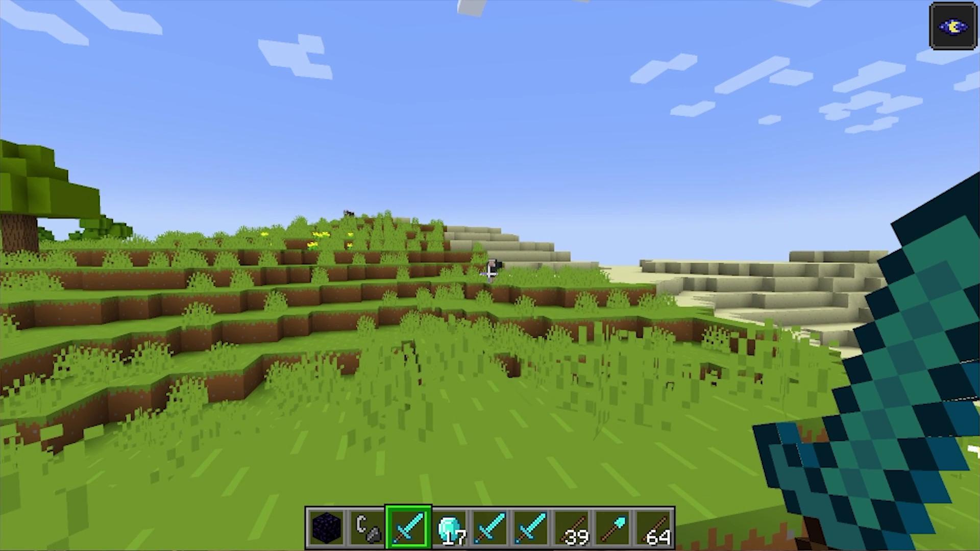
Pause the game and replace the active Bare Bones resource pack with Clarity_1.19.zip
{"action": "key", "text": "Escape"}
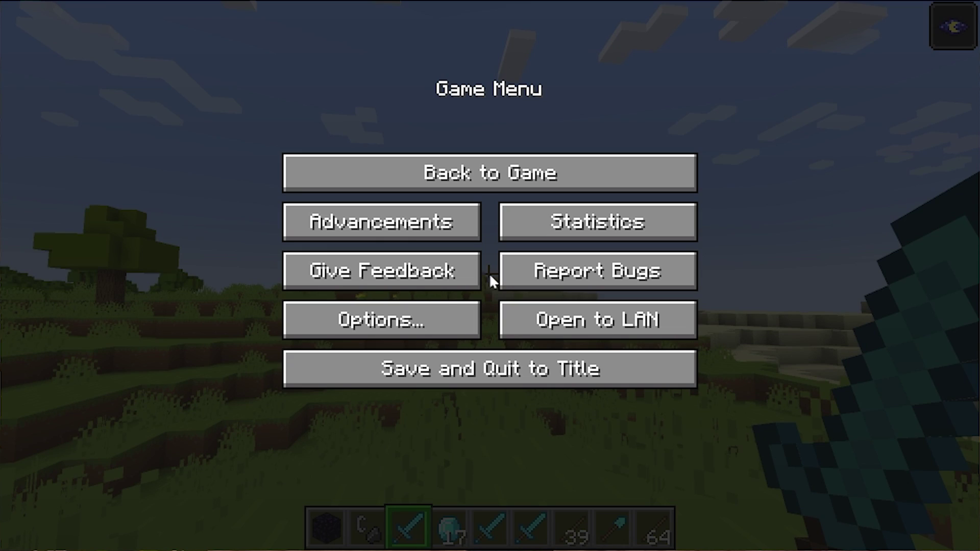
{"action": "left_click", "coordinate": [453, 314]}
{"action": "left_click", "coordinate": [426, 334]}
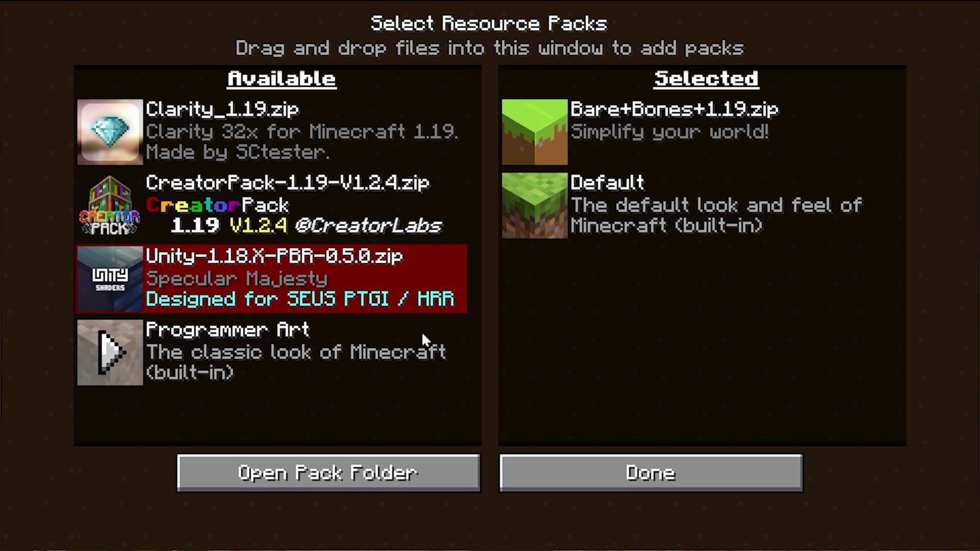
{"action": "left_click", "coordinate": [525, 134]}
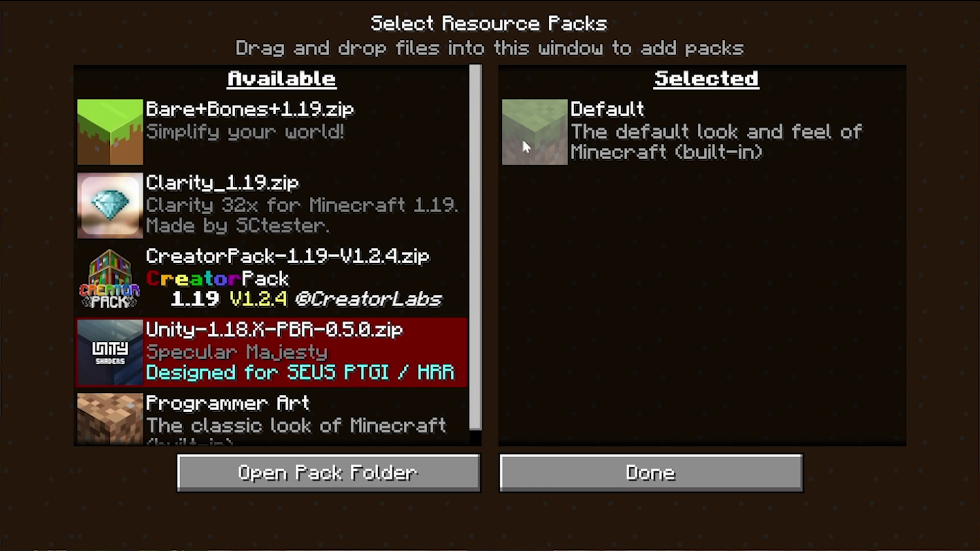
{"action": "left_click", "coordinate": [108, 207]}
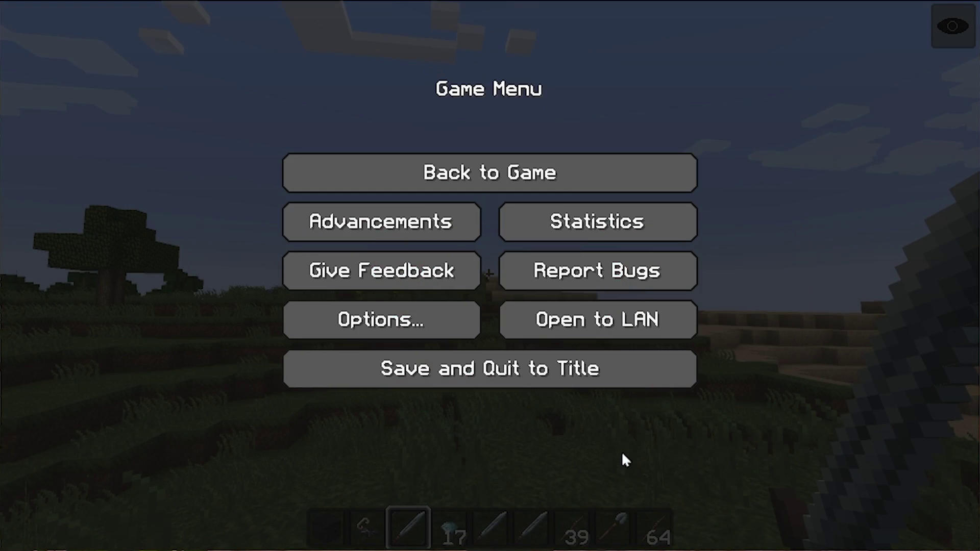
View the world with the Clarity textures, and replace Clarity_1.19.zip with Unity-1.18.X-PBR-0.5.0.zip, accepting the older-version pack
{"action": "key", "text": "Escape"}
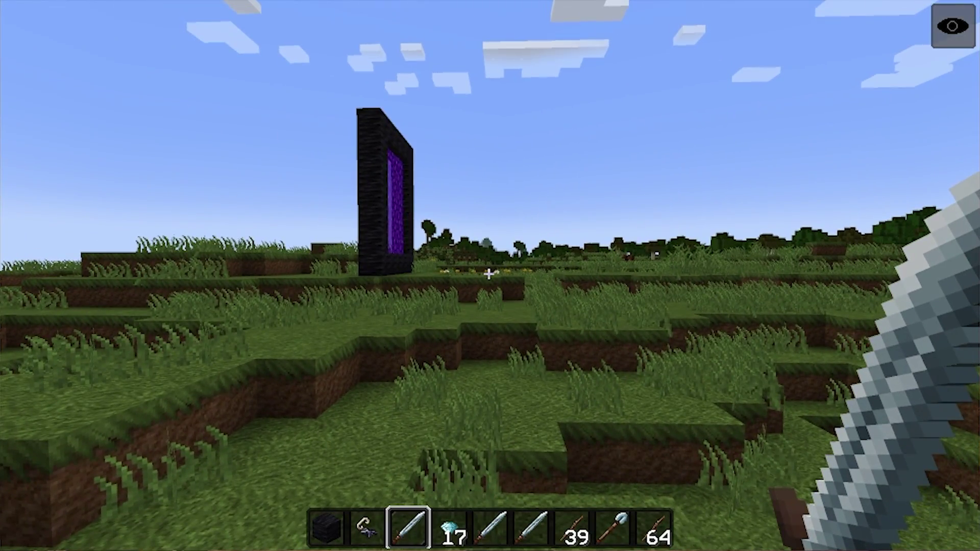
{"action": "key", "text": "Escape"}
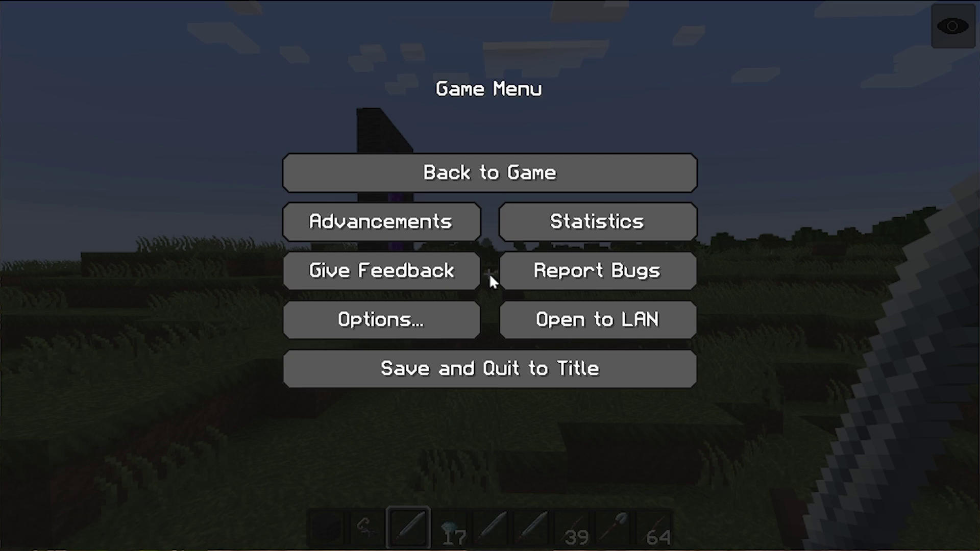
{"action": "left_click", "coordinate": [454, 309]}
{"action": "left_click", "coordinate": [403, 352]}
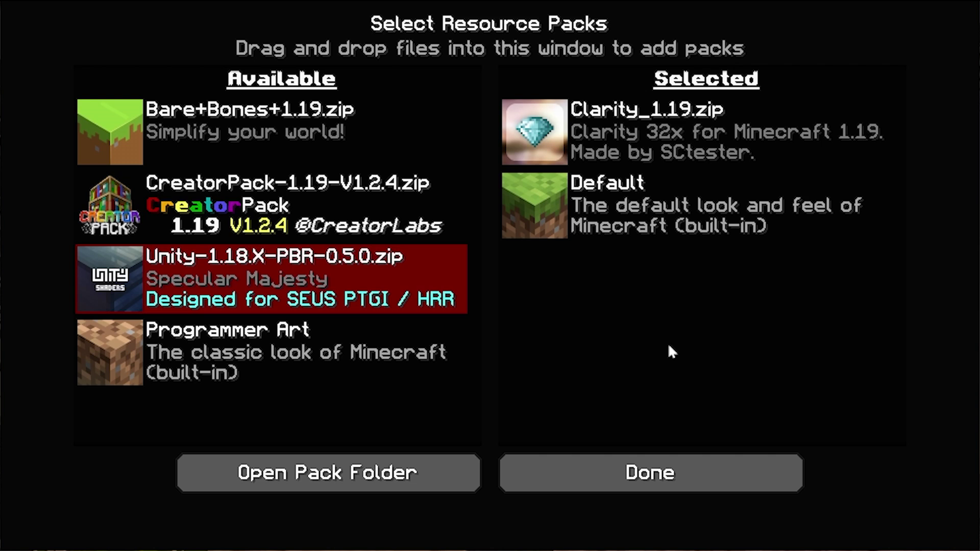
{"action": "left_click", "coordinate": [526, 141]}
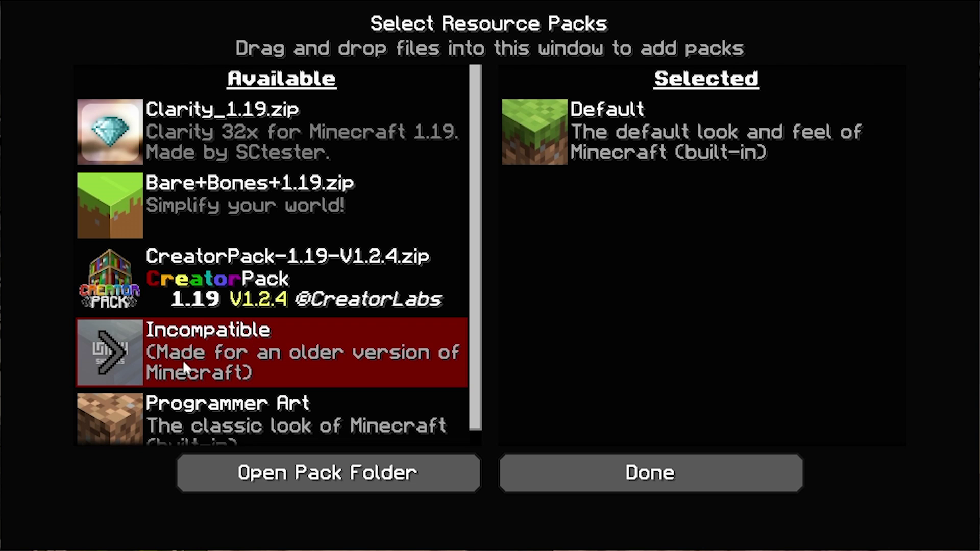
{"action": "left_click", "coordinate": [116, 360]}
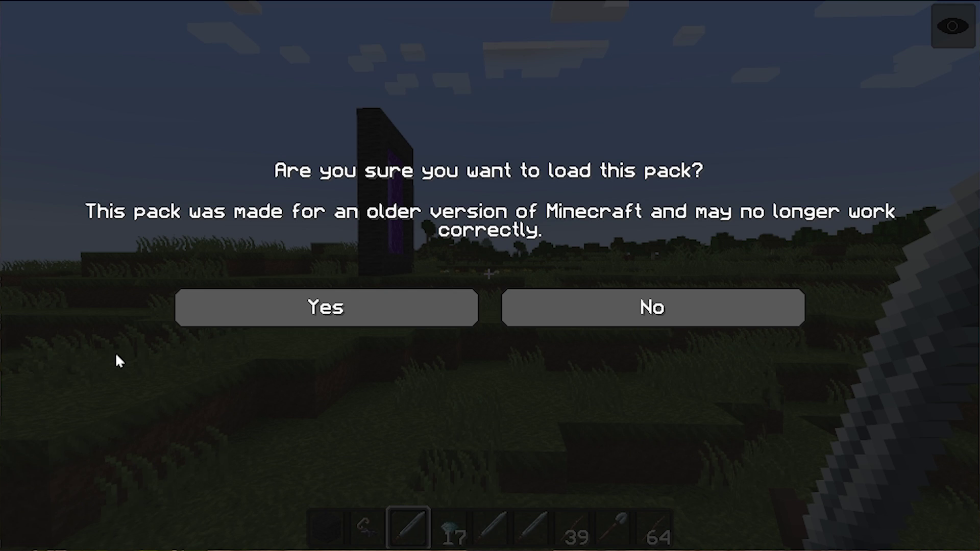
{"action": "left_click", "coordinate": [308, 320]}
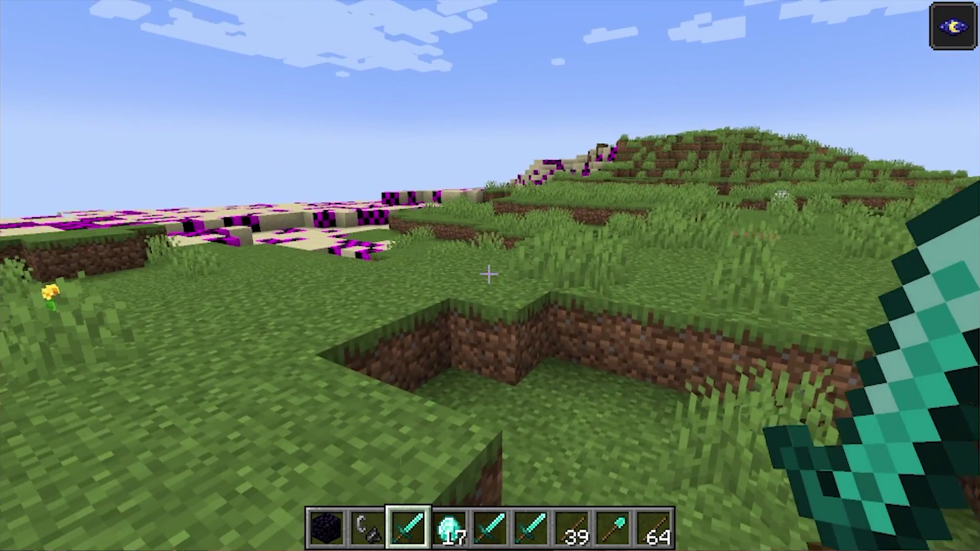
Walk forward across the grass towards the sandy shore to view the Unity textures
{"action": "key", "text": "w"}
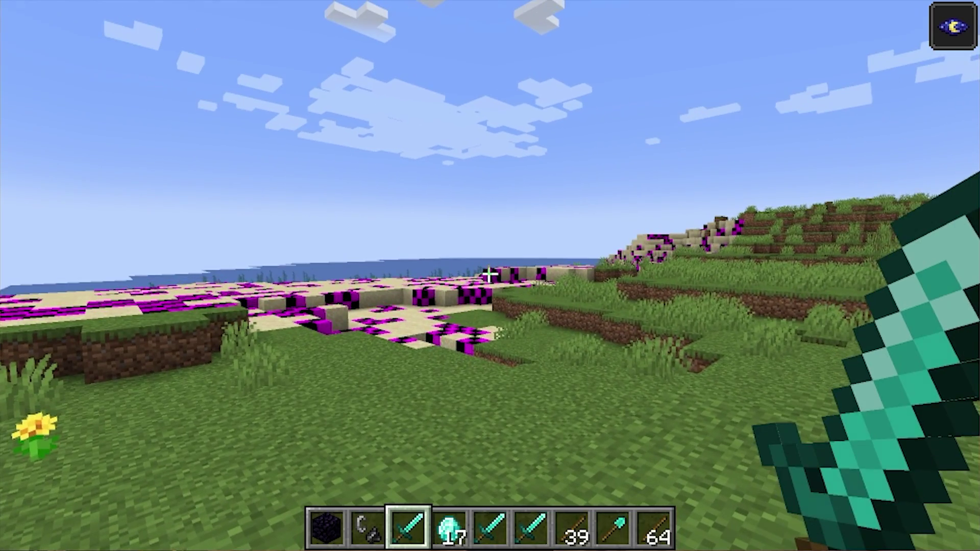
{"action": "key", "text": "w"}
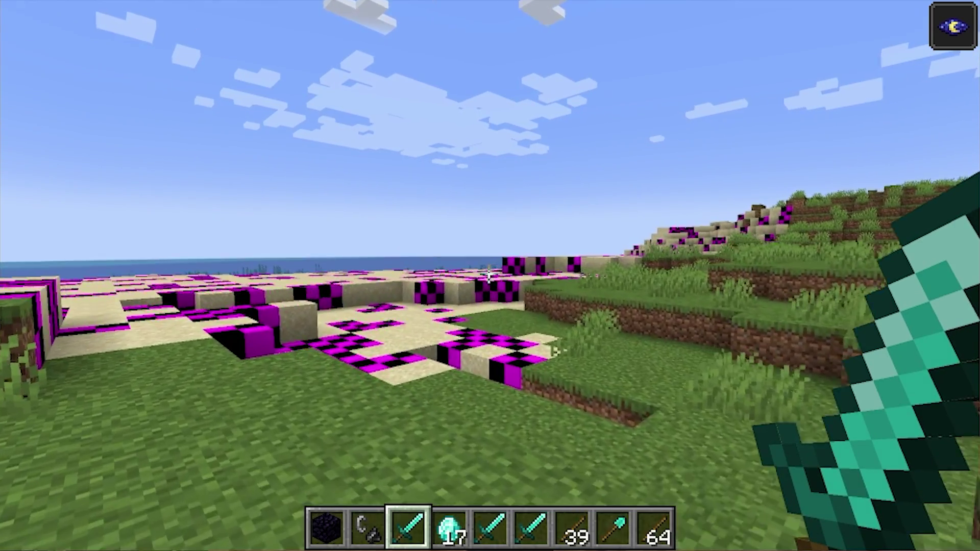
{"action": "key", "text": "w"}
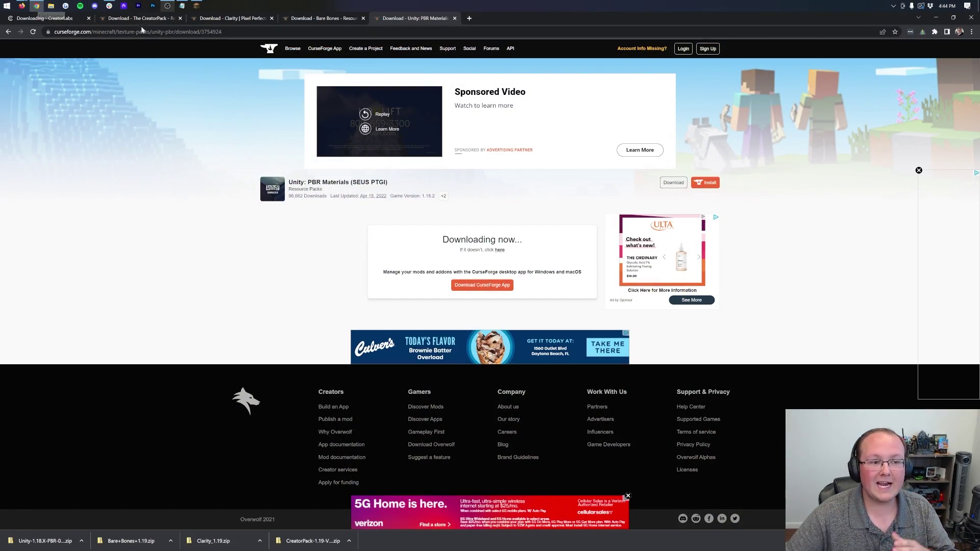
Switch to the browser, return to the Unity: PBR Materials project page and read its shader and resource pack requirements
{"action": "left_click", "coordinate": [9, 32]}
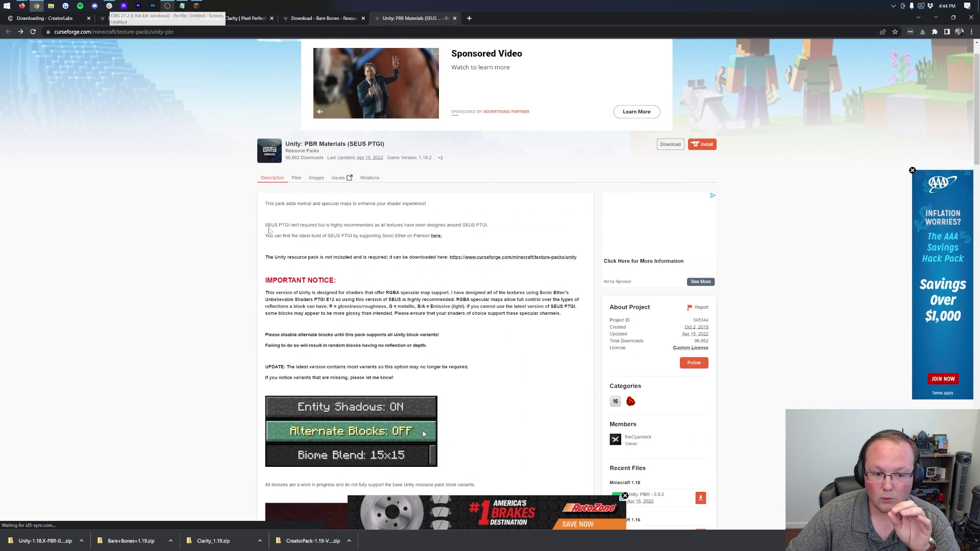
{"action": "left_click_drag", "start_coordinate": [269, 231], "coordinate": [290, 226]}
{"action": "left_click", "coordinate": [296, 230]}
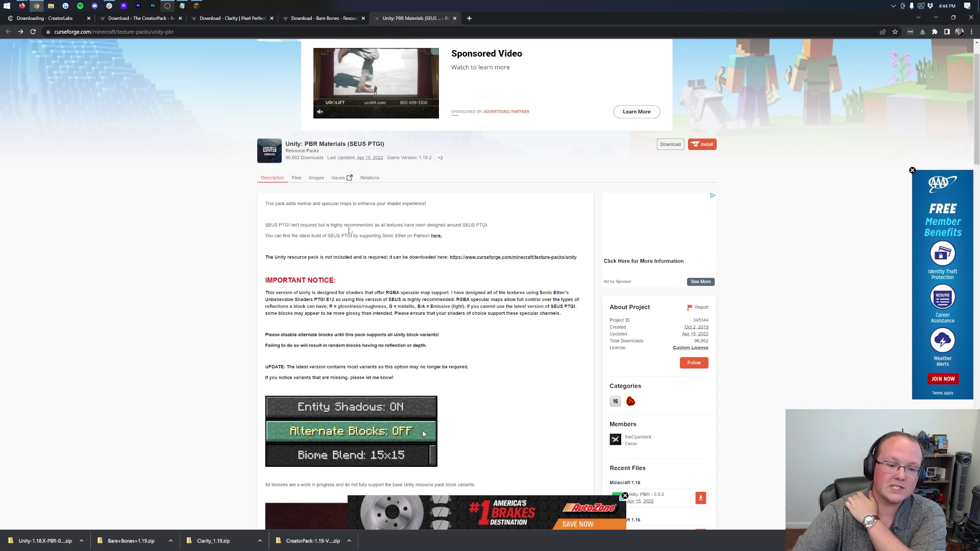
{"action": "scroll", "coordinate": [350, 230], "scroll_direction": "down", "scroll_amount": 3}
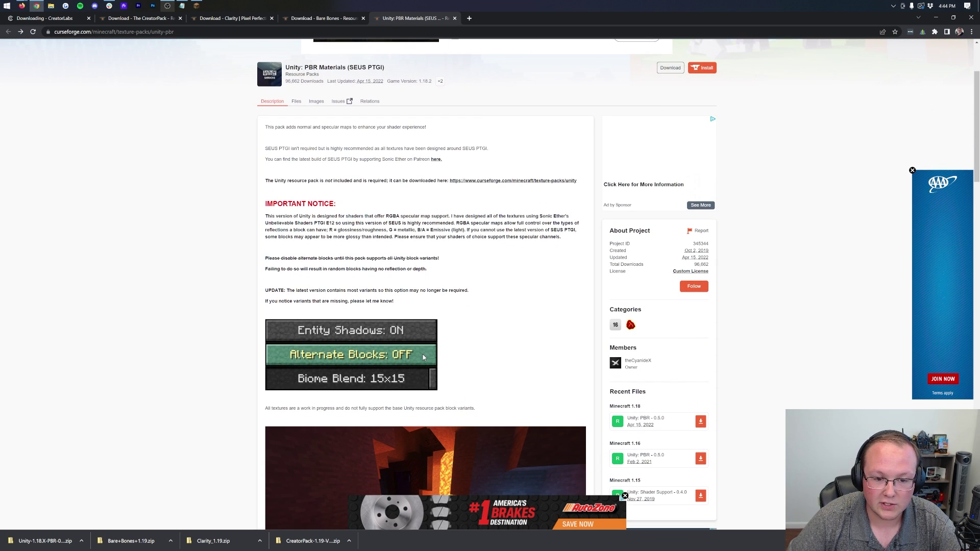
{"action": "scroll", "coordinate": [317, 191], "scroll_direction": "up", "scroll_amount": 1}
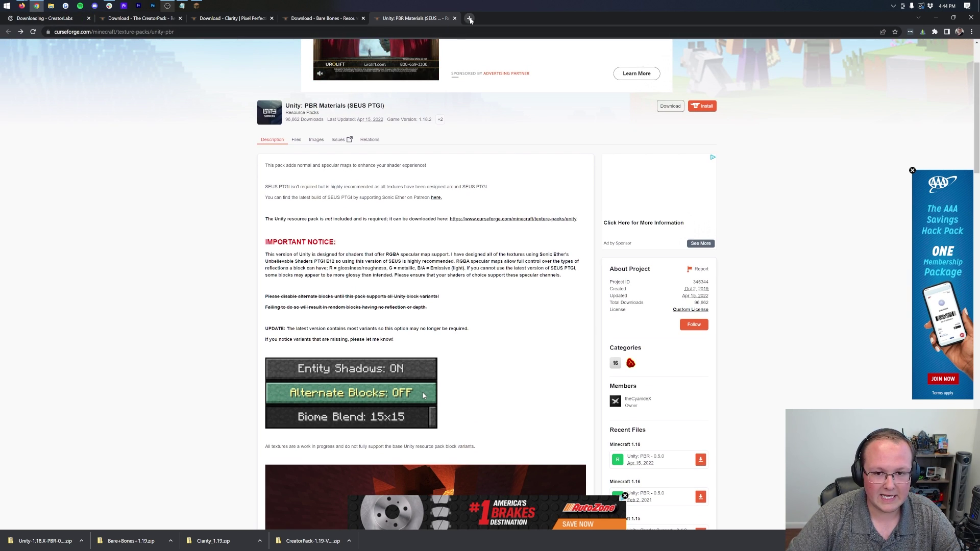
Open the 15 Resource Packs For Minecraft 1.19 article in a new browser tab and look through its pack list and SapixCraft Original HD section
{"action": "left_click", "coordinate": [469, 18]}
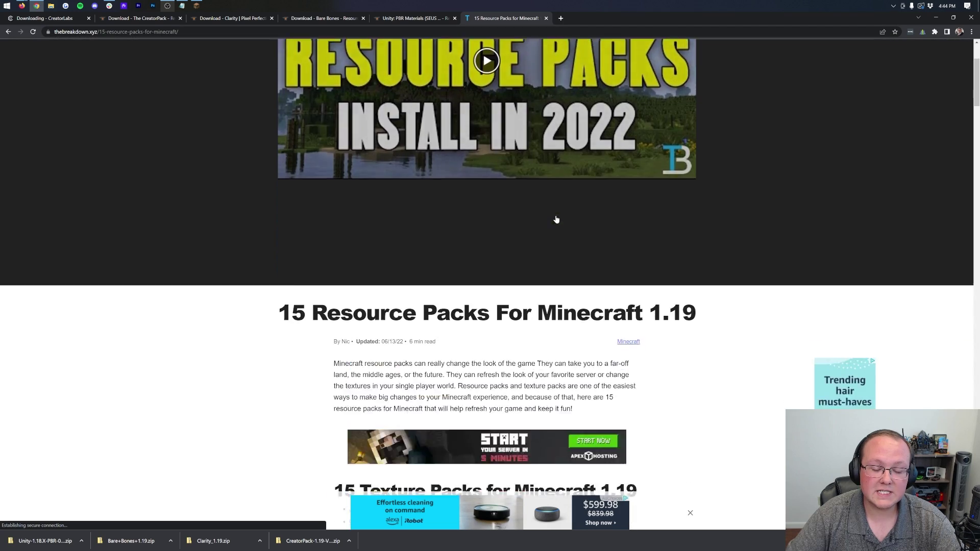
{"action": "scroll", "coordinate": [539, 291], "scroll_direction": "down", "scroll_amount": 5}
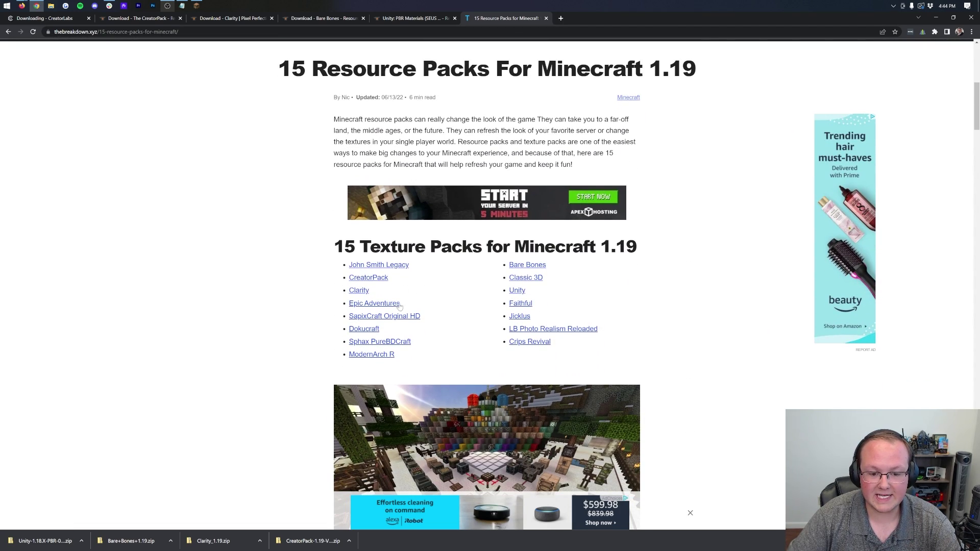
{"action": "left_click", "coordinate": [399, 315]}
{"action": "scroll", "coordinate": [542, 233], "scroll_direction": "up", "scroll_amount": 15}
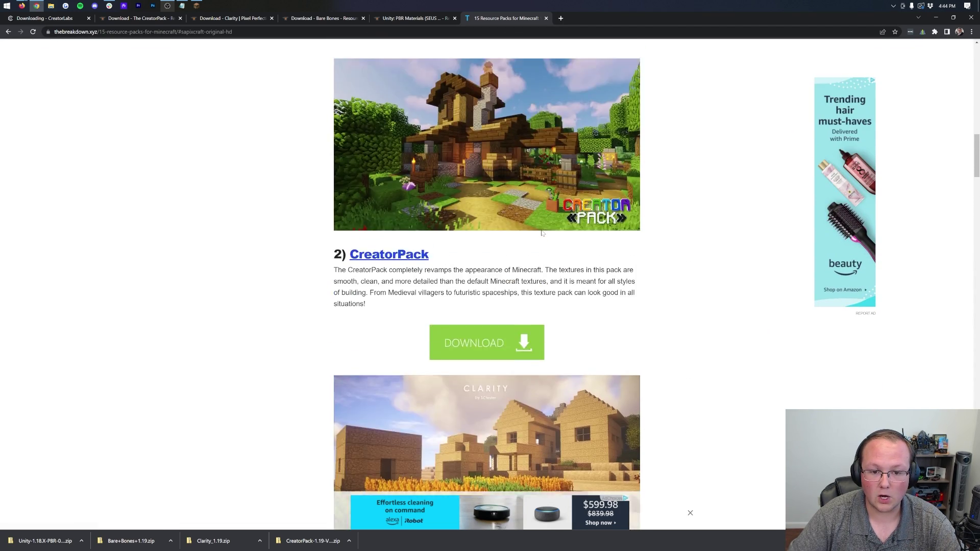
{"action": "scroll", "coordinate": [542, 232], "scroll_direction": "up", "scroll_amount": 10}
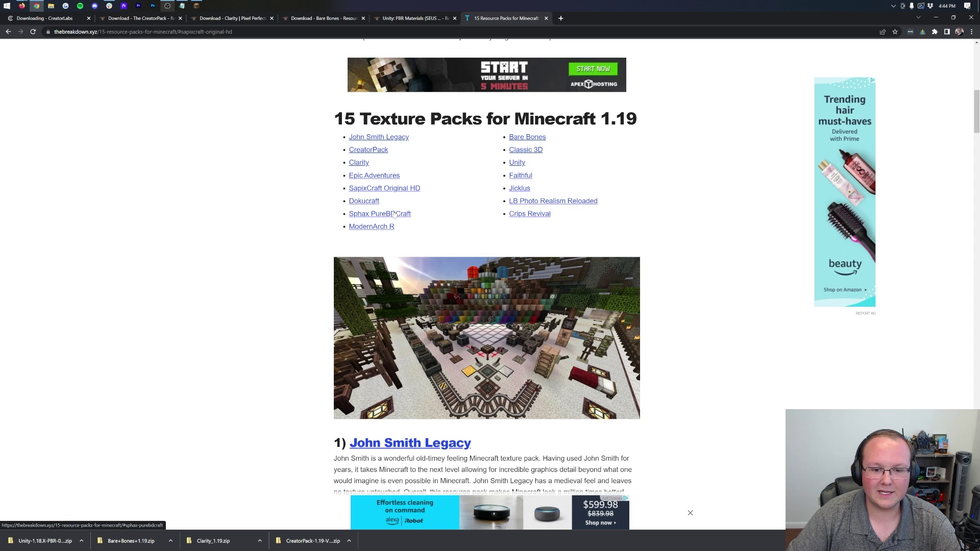
Open the Sphax PureBDcraft download guide from the article and continue to the PureBDcraft page on bdcraft.net
{"action": "left_click", "coordinate": [394, 214]}
{"action": "scroll", "coordinate": [480, 153], "scroll_direction": "up", "scroll_amount": 2}
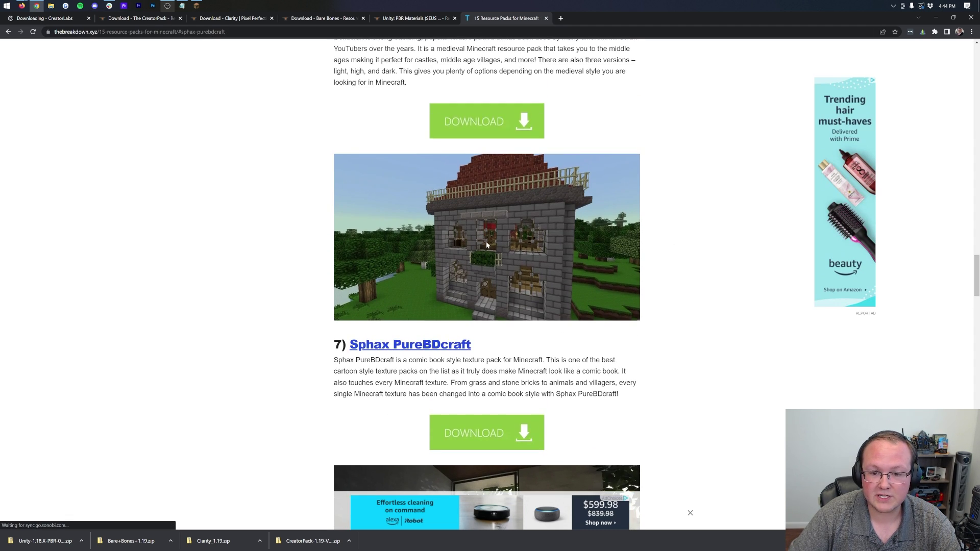
{"action": "scroll", "coordinate": [486, 241], "scroll_direction": "down", "scroll_amount": 2}
{"action": "left_click", "coordinate": [495, 320]}
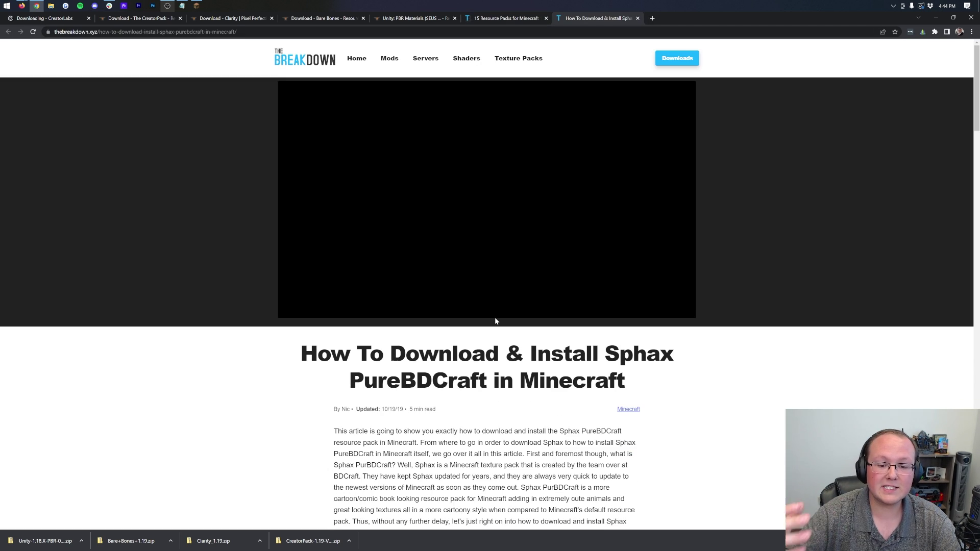
{"action": "scroll", "coordinate": [490, 333], "scroll_direction": "down", "scroll_amount": 3}
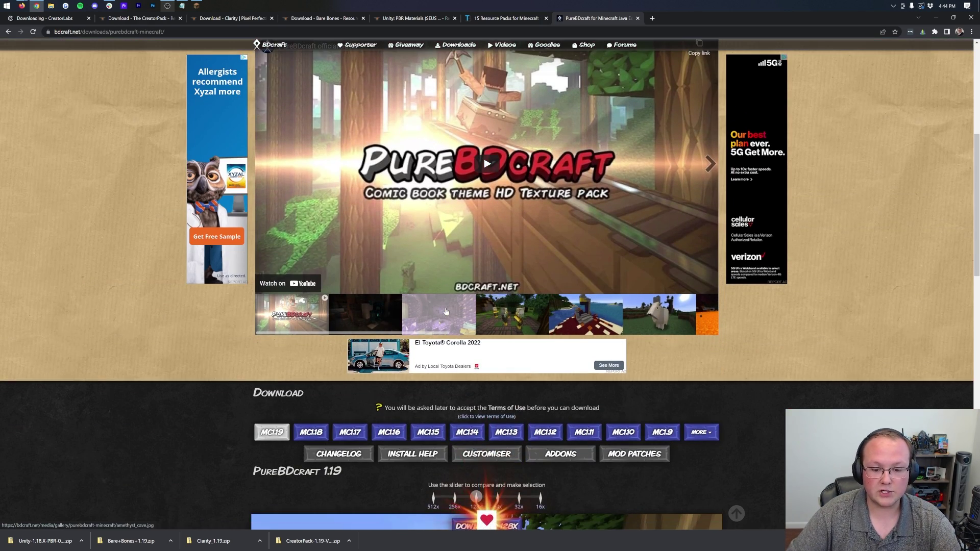
Choose the 64x PureBDcraft version for MC1.18 and download it with the ad option
{"action": "scroll", "coordinate": [446, 311], "scroll_direction": "down", "scroll_amount": 4}
{"action": "left_click", "coordinate": [315, 240]}
{"action": "scroll", "coordinate": [530, 341], "scroll_direction": "down", "scroll_amount": 2}
{"action": "left_click", "coordinate": [497, 230]}
{"action": "left_click", "coordinate": [481, 257]}
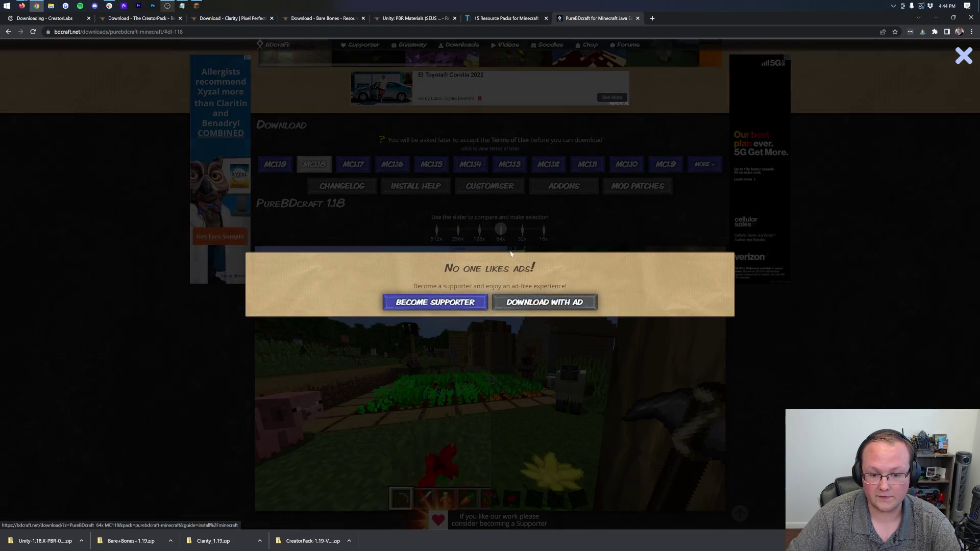
{"action": "left_click", "coordinate": [554, 302]}
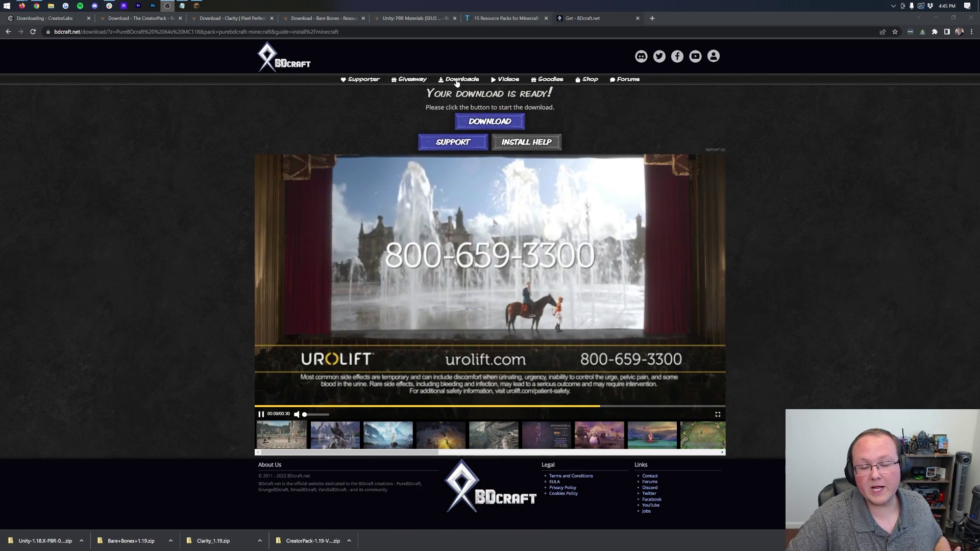
{"action": "left_click", "coordinate": [483, 123]}
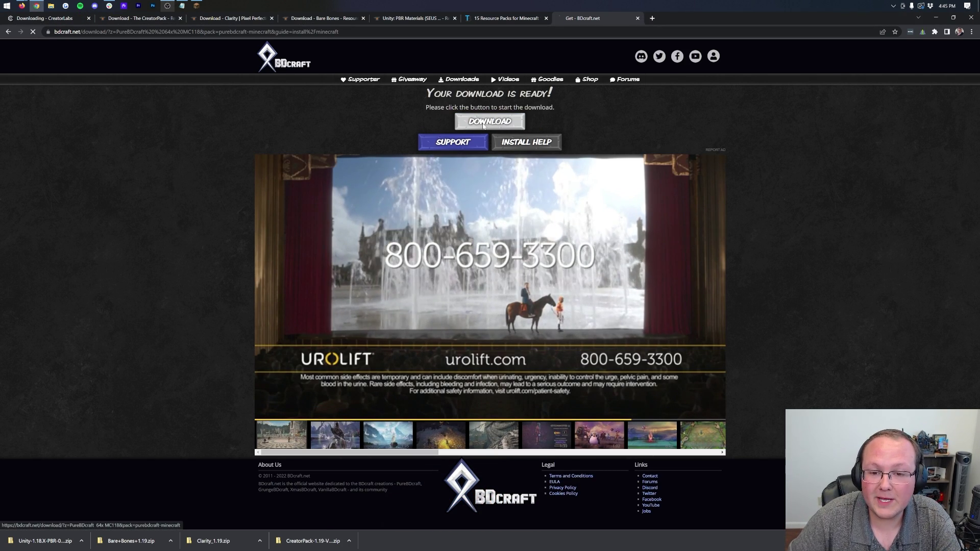
Minimize the browser, switch to Minecraft, pause the game and open the resource pack selection
{"action": "left_click", "coordinate": [935, 19]}
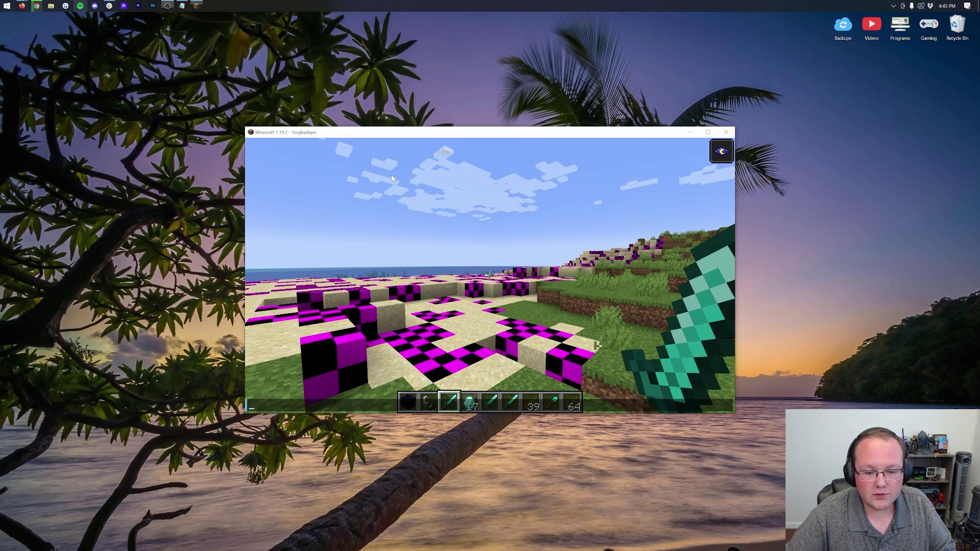
{"action": "left_click", "coordinate": [392, 178]}
{"action": "key", "text": "Escape"}
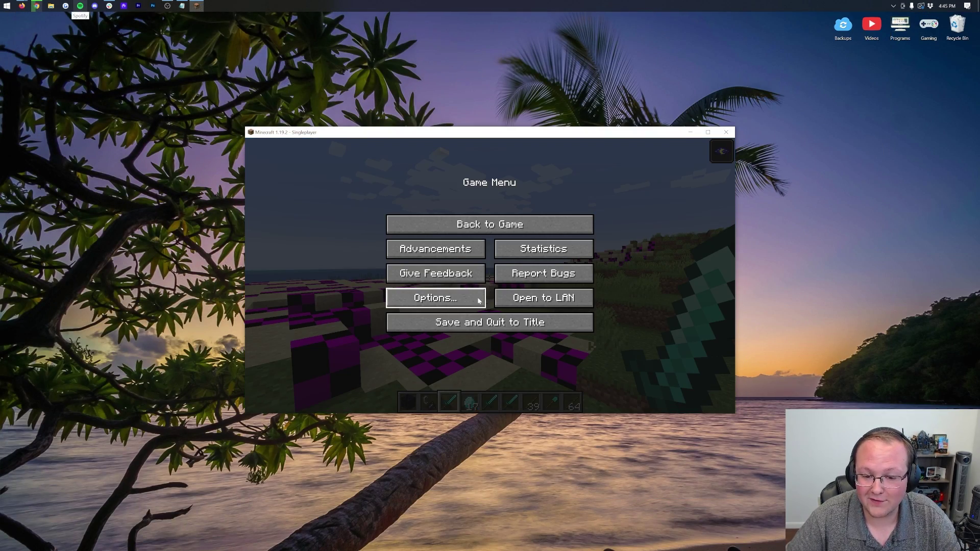
{"action": "left_click", "coordinate": [469, 302]}
{"action": "left_click", "coordinate": [445, 316]}
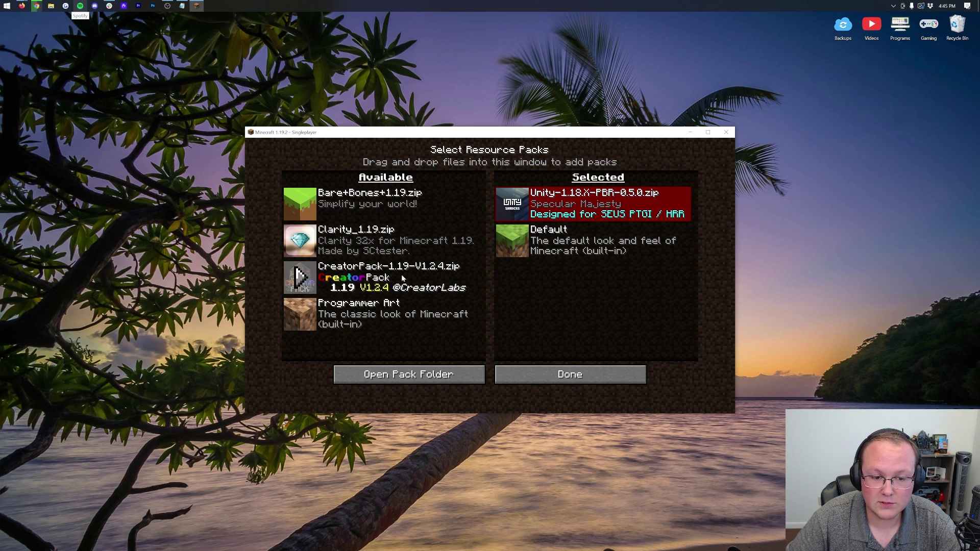
Open the Downloads folder, move the PureBDcraft 64x MC118.zip file to the desktop and close the folder
{"action": "left_click", "coordinate": [2, 4]}
{"action": "type", "text": "downloads"}
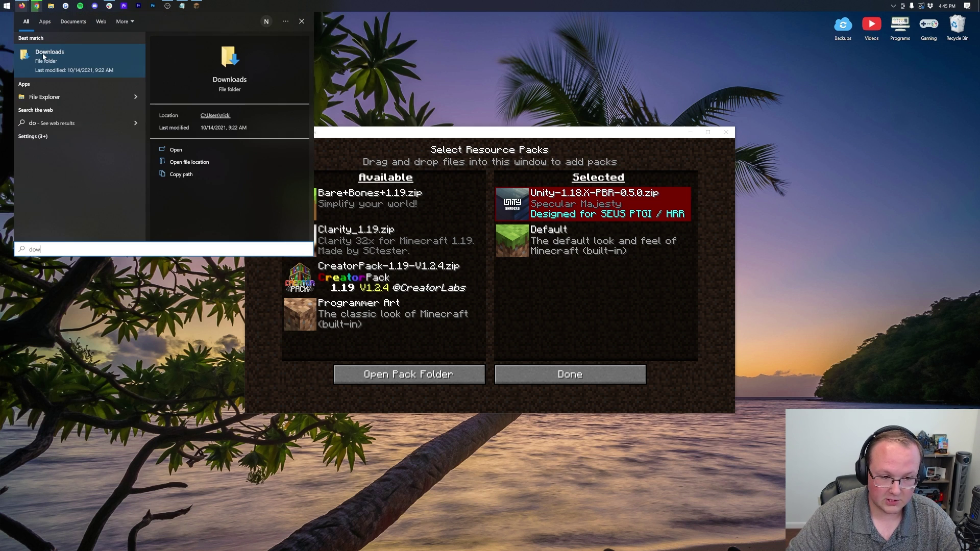
{"action": "key", "text": "Return"}
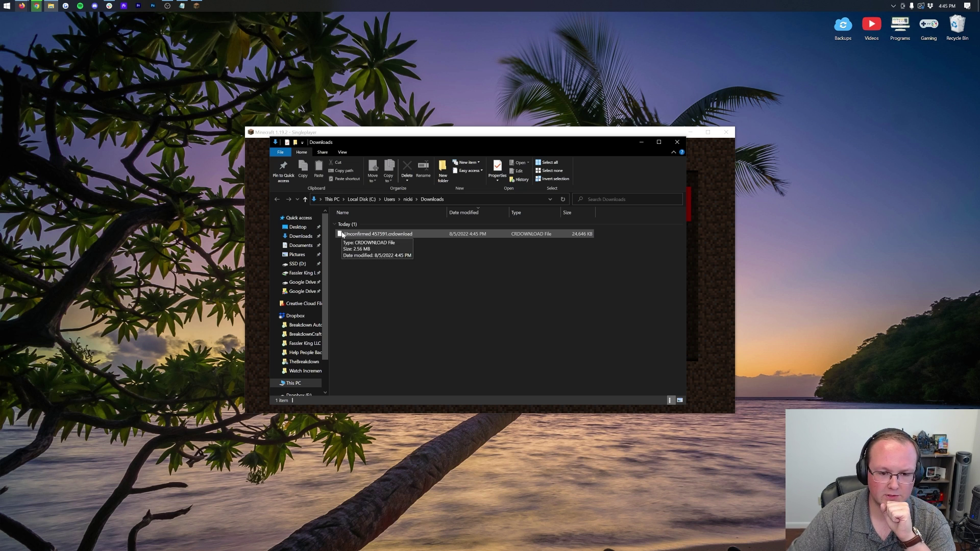
{"action": "left_click", "coordinate": [412, 238]}
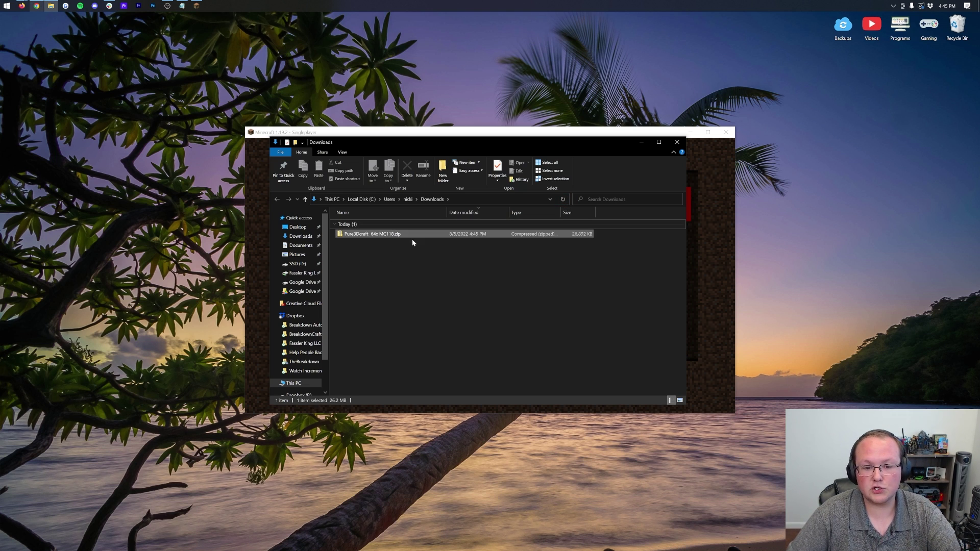
{"action": "left_click_drag", "start_coordinate": [343, 234], "coordinate": [677, 145]}
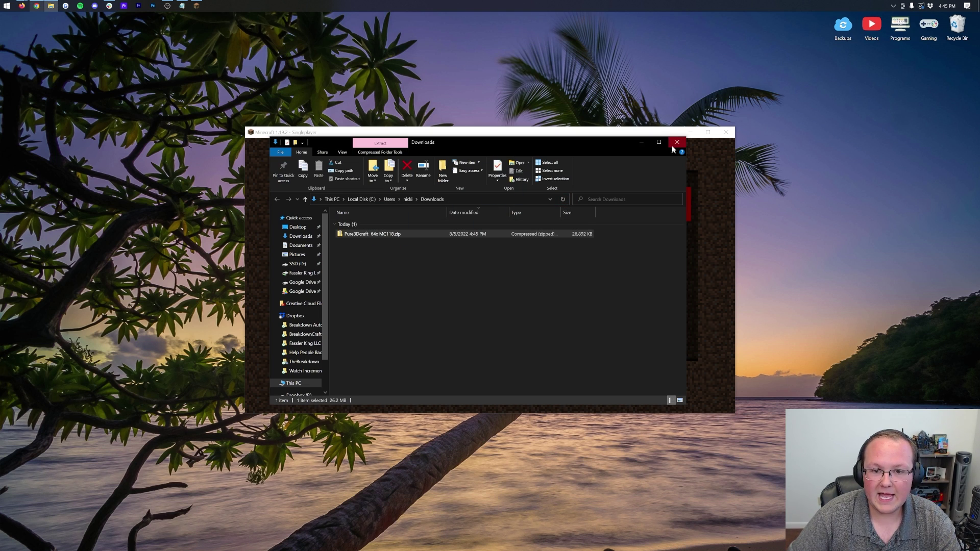
{"action": "left_click", "coordinate": [678, 144]}
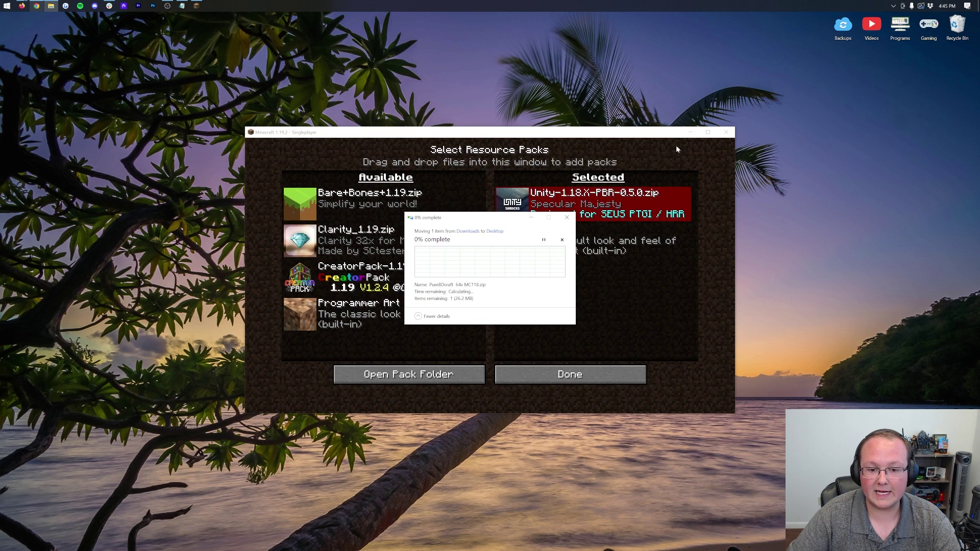
Open Minecraft's resourcepacks folder, move the PureBDcraft ZIP from the desktop into it and close the folder
{"action": "left_click", "coordinate": [367, 377]}
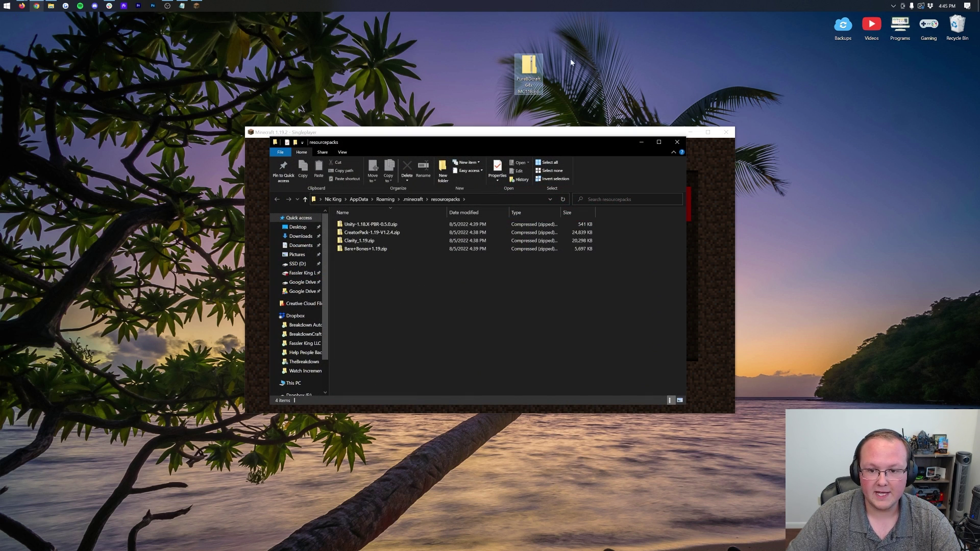
{"action": "left_click_drag", "start_coordinate": [560, 145], "coordinate": [491, 260]}
{"action": "left_click", "coordinate": [677, 141]}
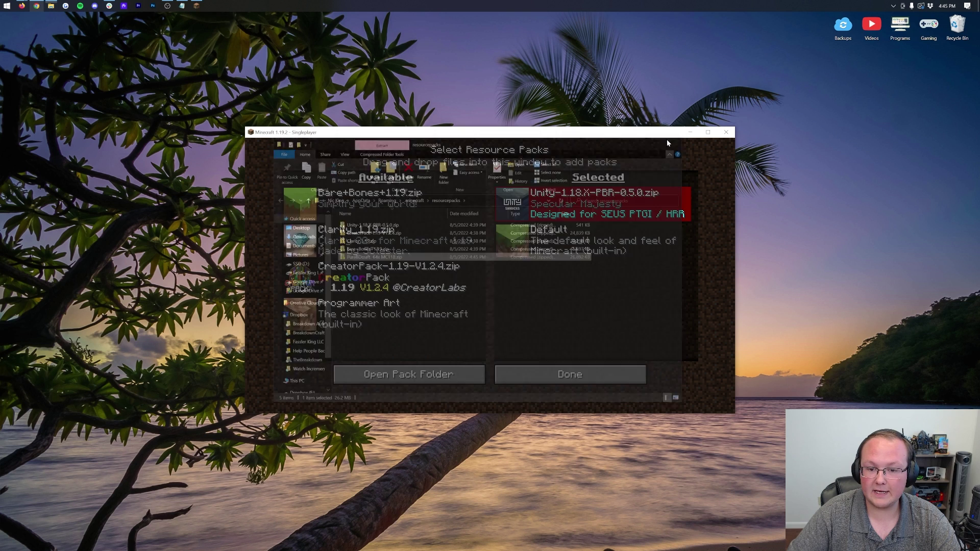
Deselect the Unity resource pack, select the incompatible PureBDcraft 64x MC118.zip pack instead, accept loading it and apply the selection
{"action": "scroll", "coordinate": [311, 296], "scroll_direction": "down", "scroll_amount": 1}
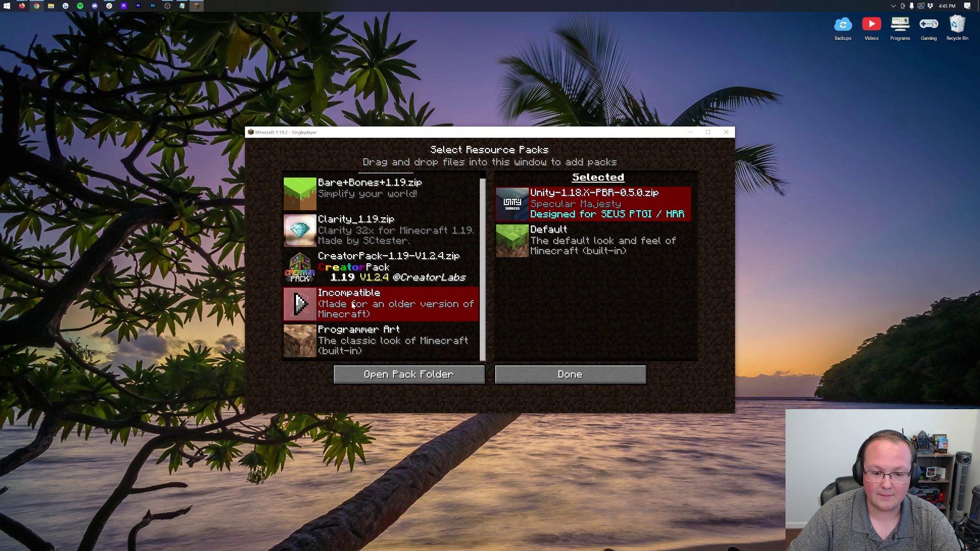
{"action": "left_click", "coordinate": [503, 204]}
{"action": "scroll", "coordinate": [366, 302], "scroll_direction": "down", "scroll_amount": 2}
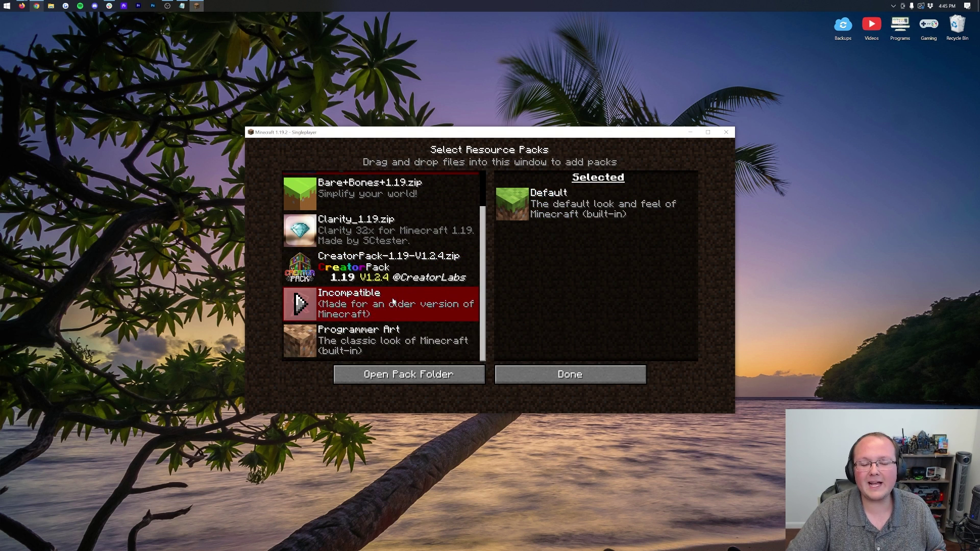
{"action": "left_click", "coordinate": [300, 304]}
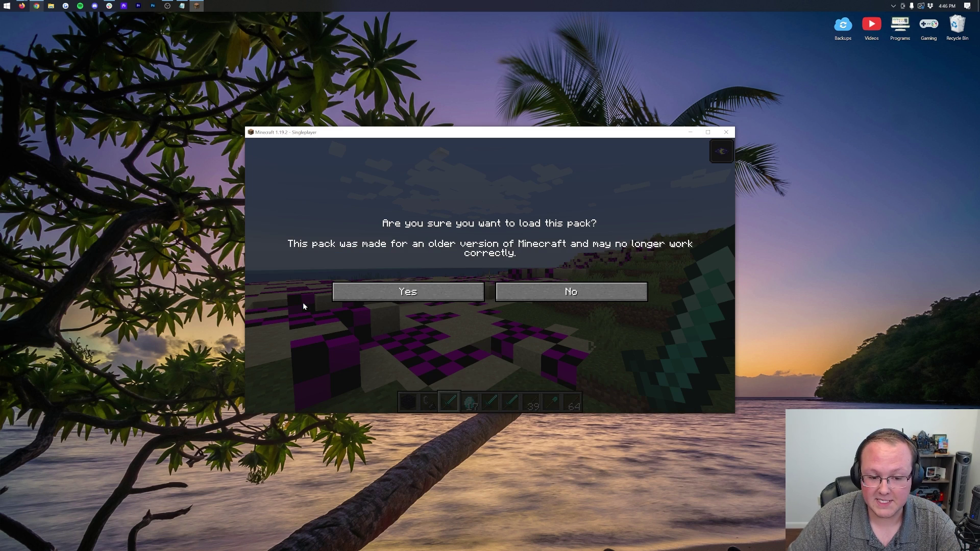
{"action": "left_click", "coordinate": [408, 295]}
{"action": "left_click", "coordinate": [542, 375]}
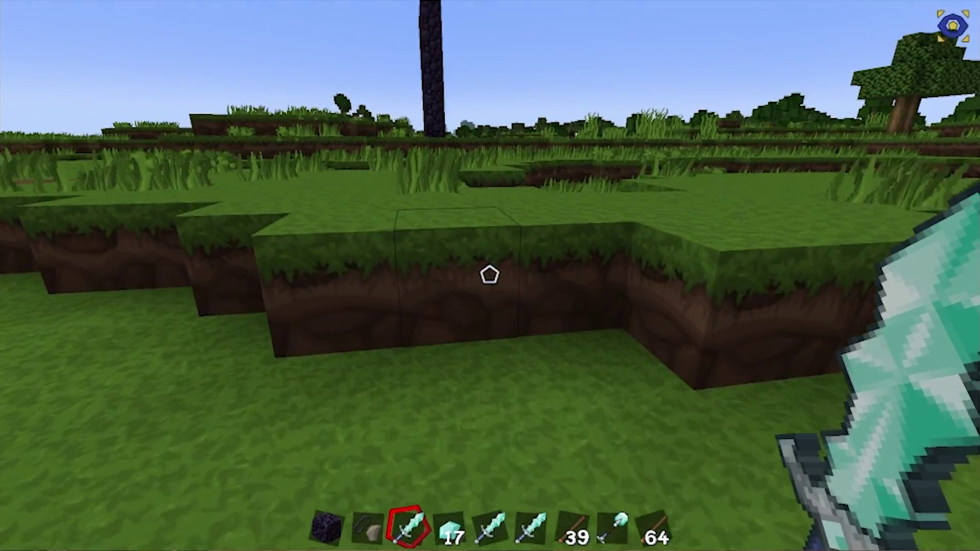
Search the creative inventory for "frog", put the frog spawn egg in the first hotbar slot and close the inventory
{"action": "key", "text": "e"}
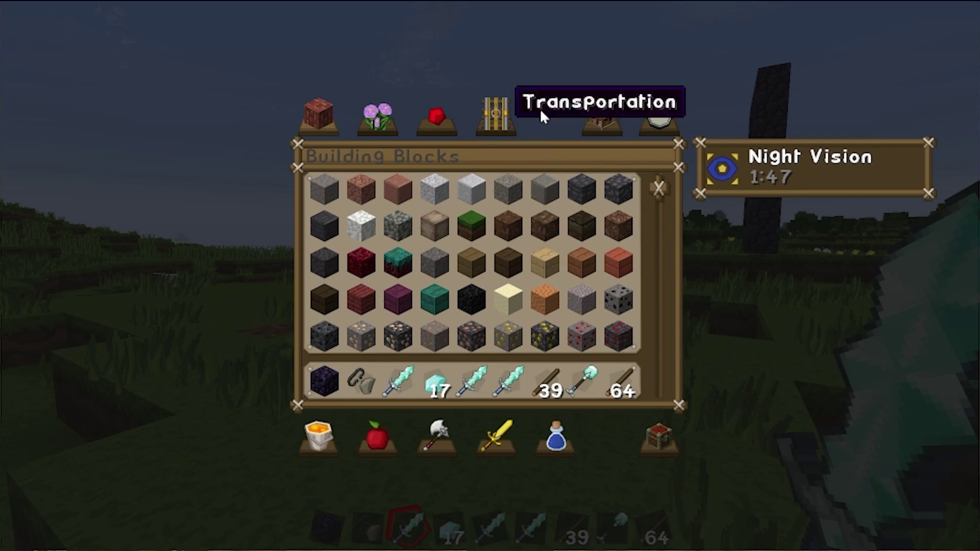
{"action": "left_click", "coordinate": [656, 120]}
{"action": "type", "text": "frog"}
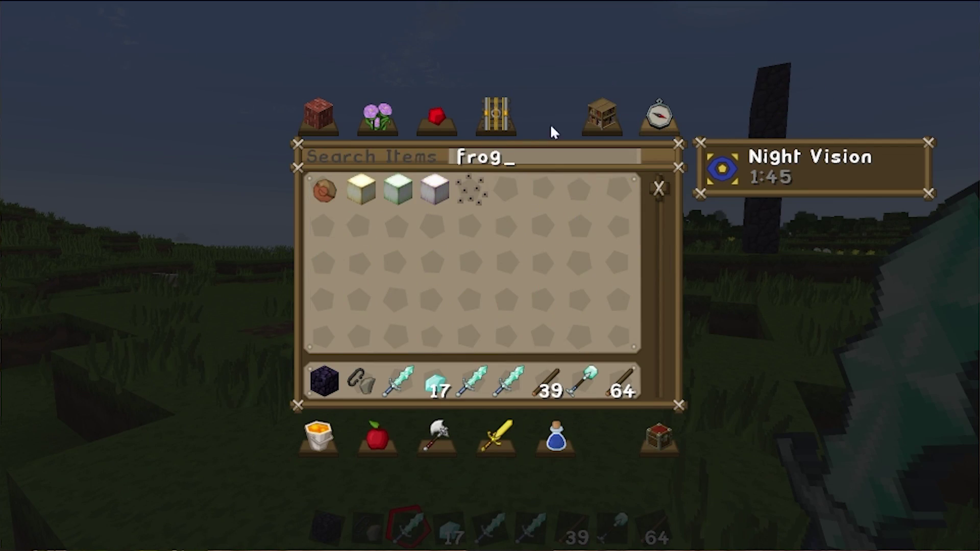
{"action": "left_click", "coordinate": [332, 190]}
{"action": "key", "text": "Escape"}
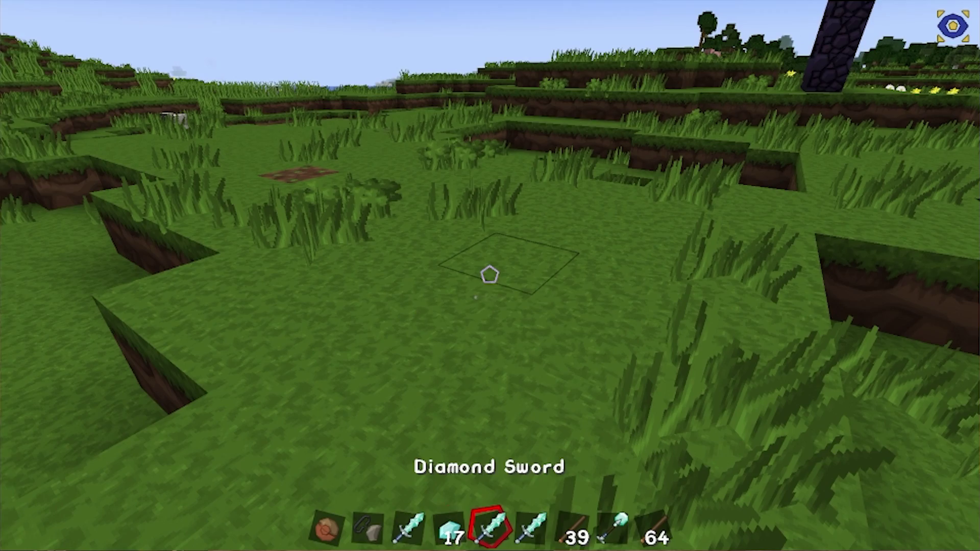
Equip the frog spawn egg and spawn several frogs on the grass
{"action": "key", "text": "1"}
{"action": "right_click", "coordinate": [490, 275]}
{"action": "right_click", "coordinate": [490, 275]}
{"action": "right_click", "coordinate": [490, 276]}
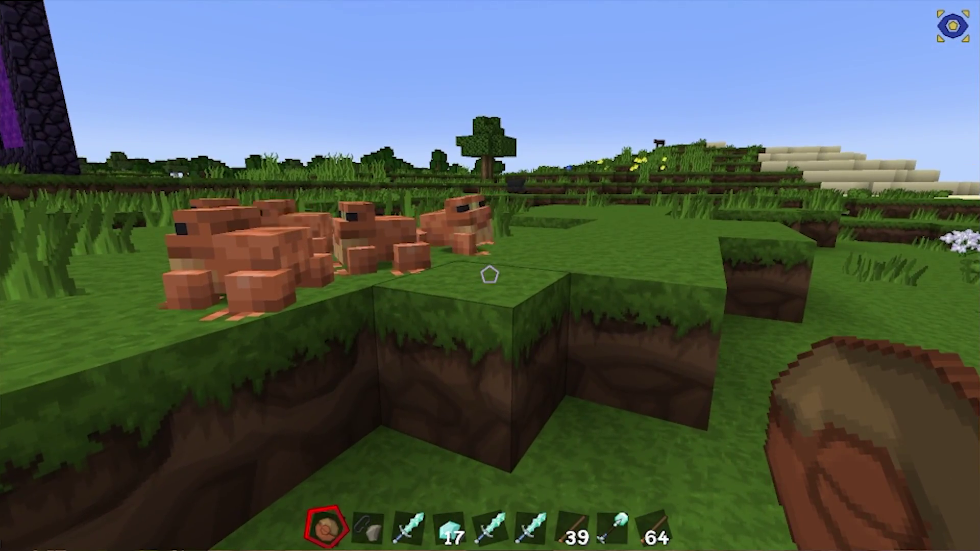
Reopen the resource pack selection, add Clarity_1.19.zip and move it below PureBDcraft in the selected packs
{"action": "key", "text": "Escape"}
{"action": "left_click", "coordinate": [436, 311]}
{"action": "left_click", "coordinate": [401, 340]}
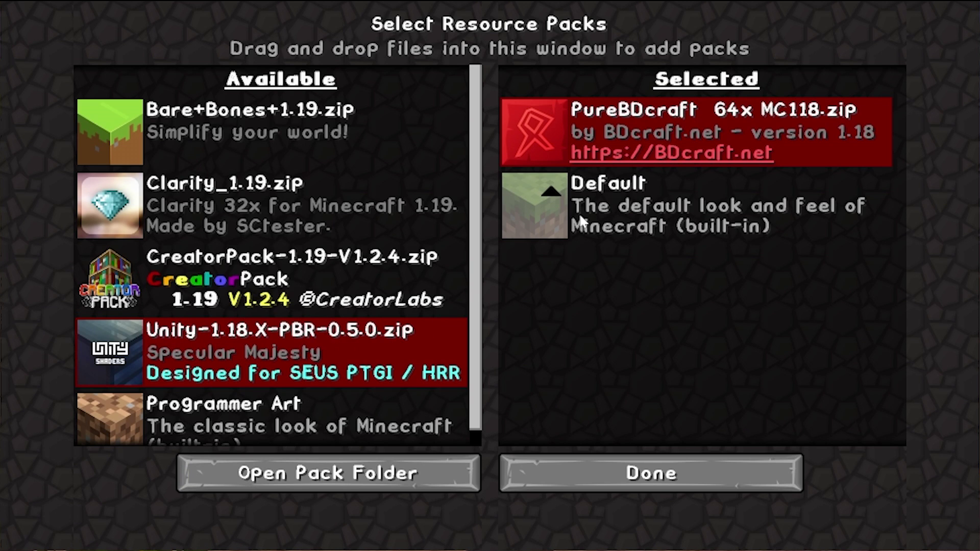
{"action": "left_click", "coordinate": [121, 217]}
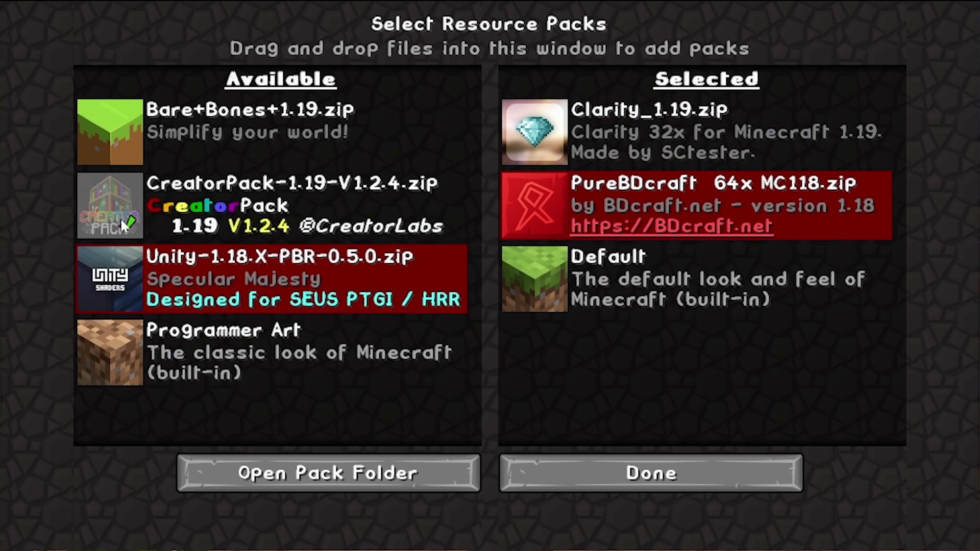
{"action": "left_click", "coordinate": [553, 145]}
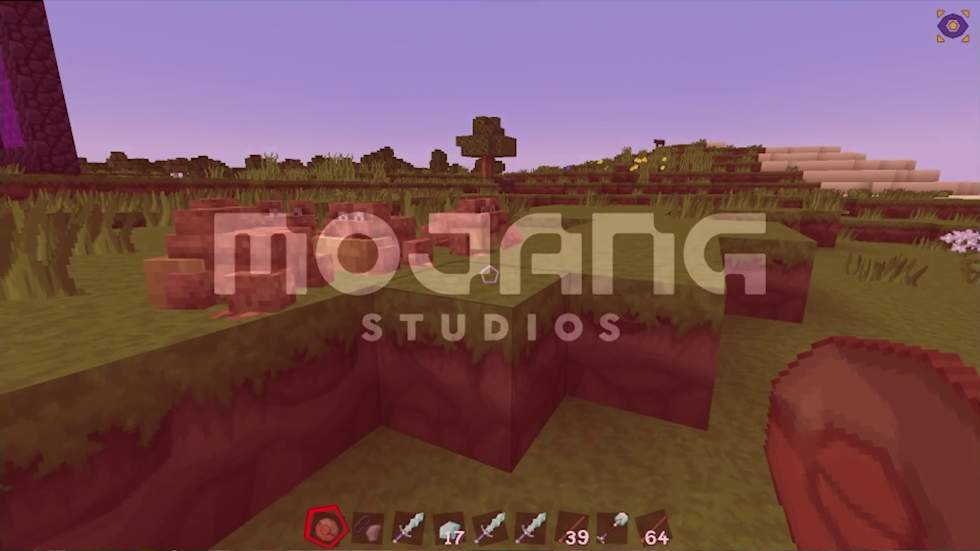
Walk across the grassland to examine the terrain, plants and trees with the PureBDcraft and Clarity packs combined
{"action": "key", "text": "s"}
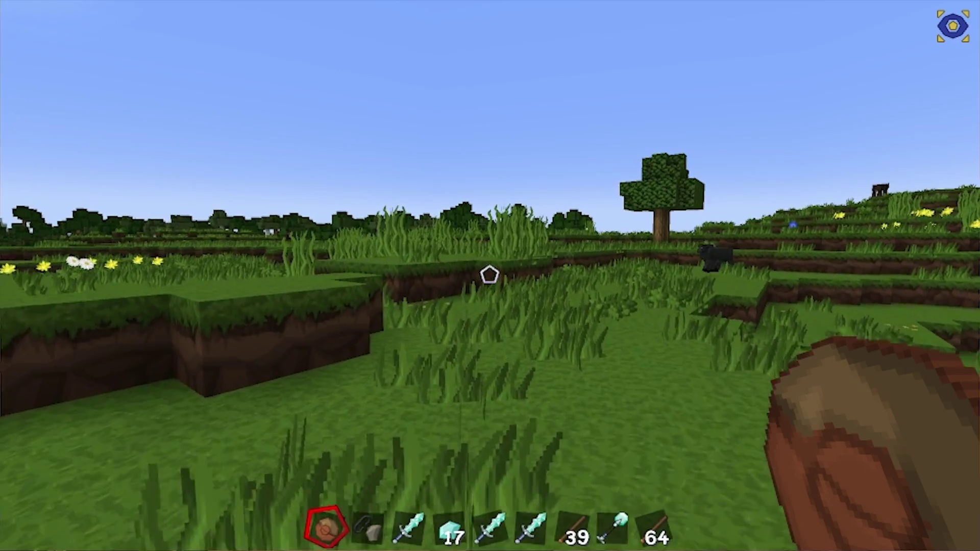
{"action": "key", "text": "w"}
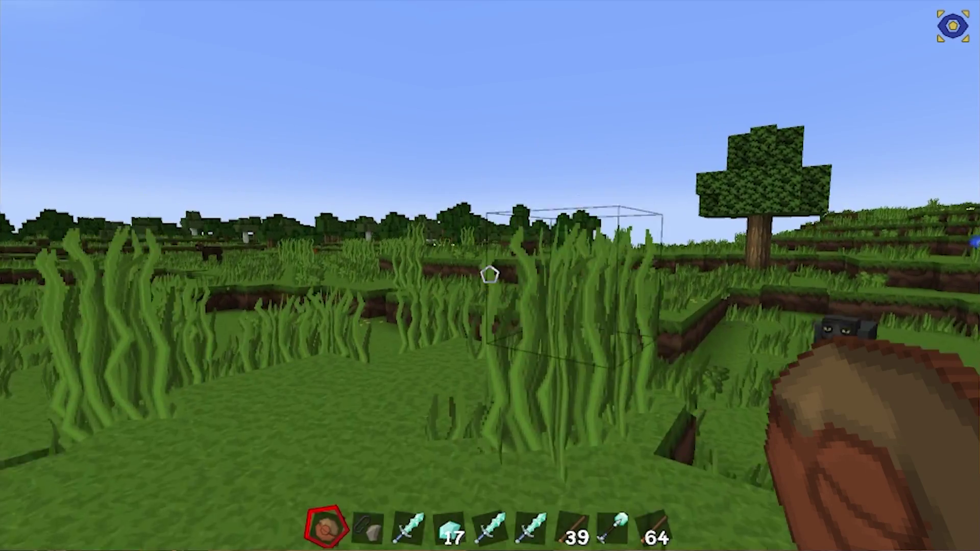
{"action": "key", "text": "w"}
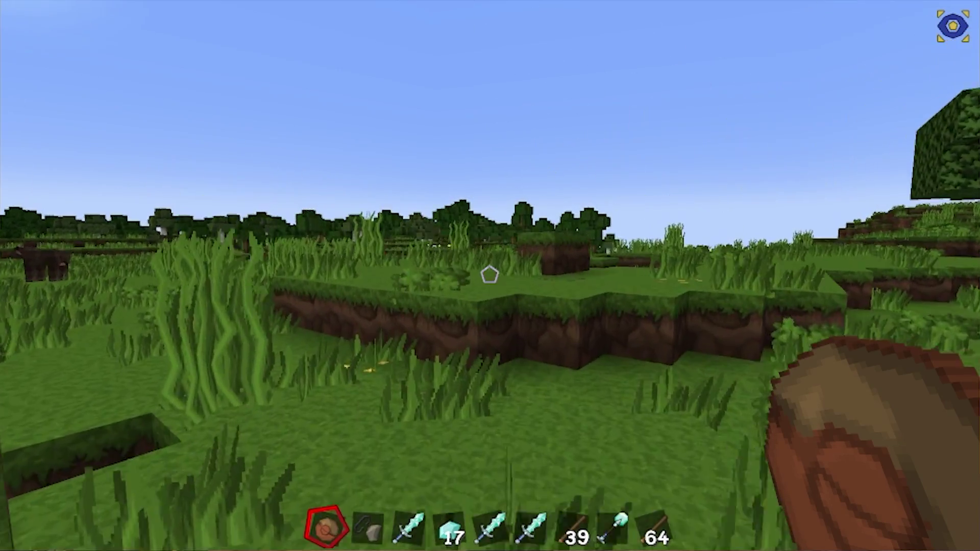
{"action": "key", "text": "w"}
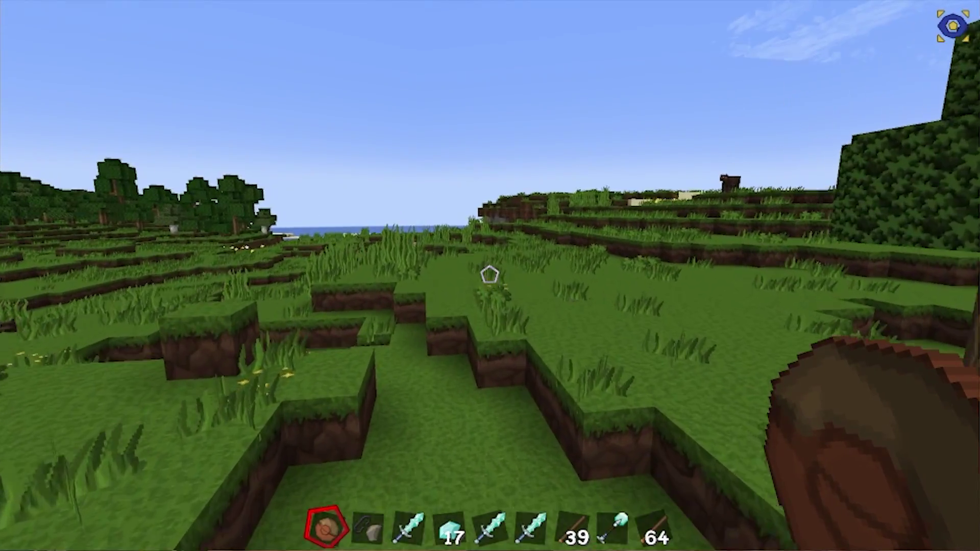
{"action": "key", "text": "w"}
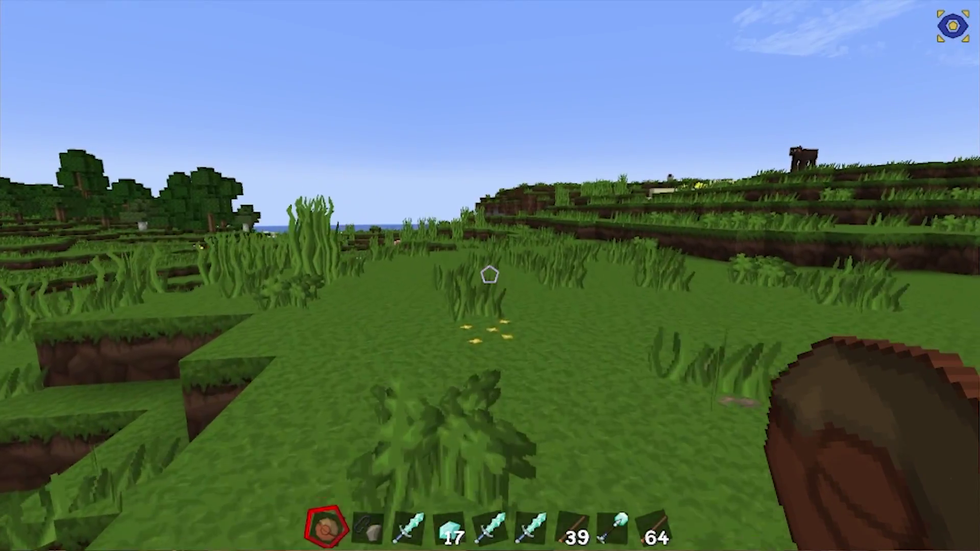
{"action": "key", "text": "w"}
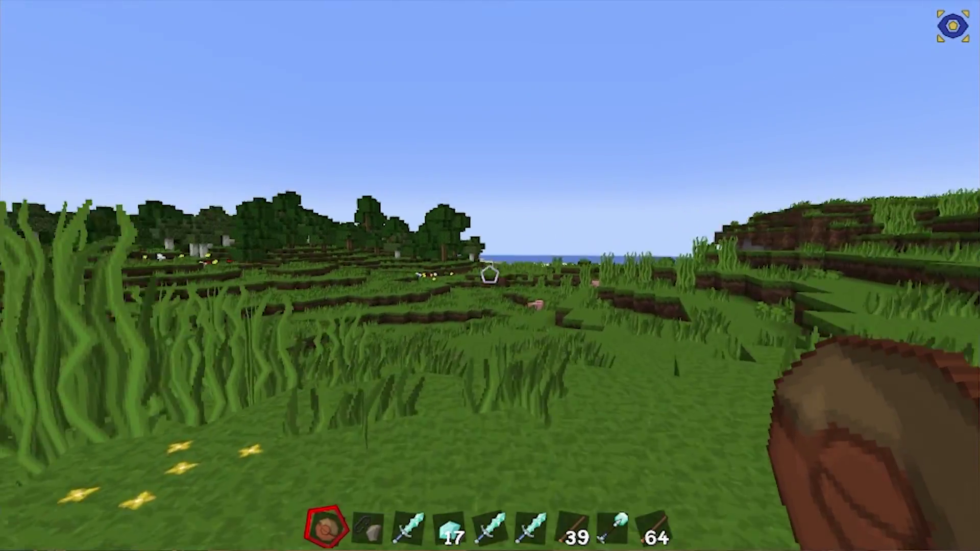
{"action": "key", "text": "w"}
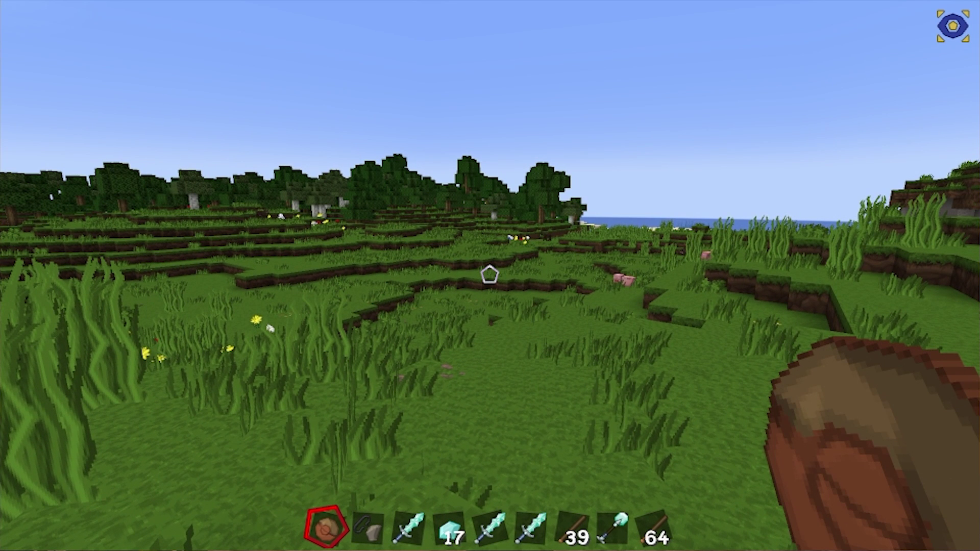